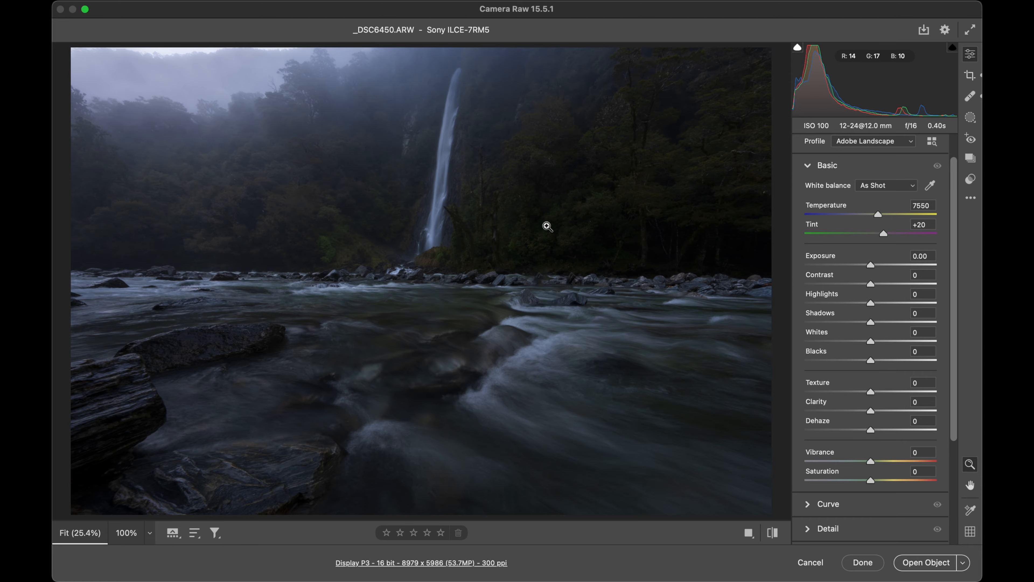
- Cool the photo's white balance by setting Temperature to 6600 and Tint to +8
left_click_drag(549, 412, 542, 298)
left_click_drag(881, 231, 867, 215)
left_click_drag(231, 80, 295, 70)
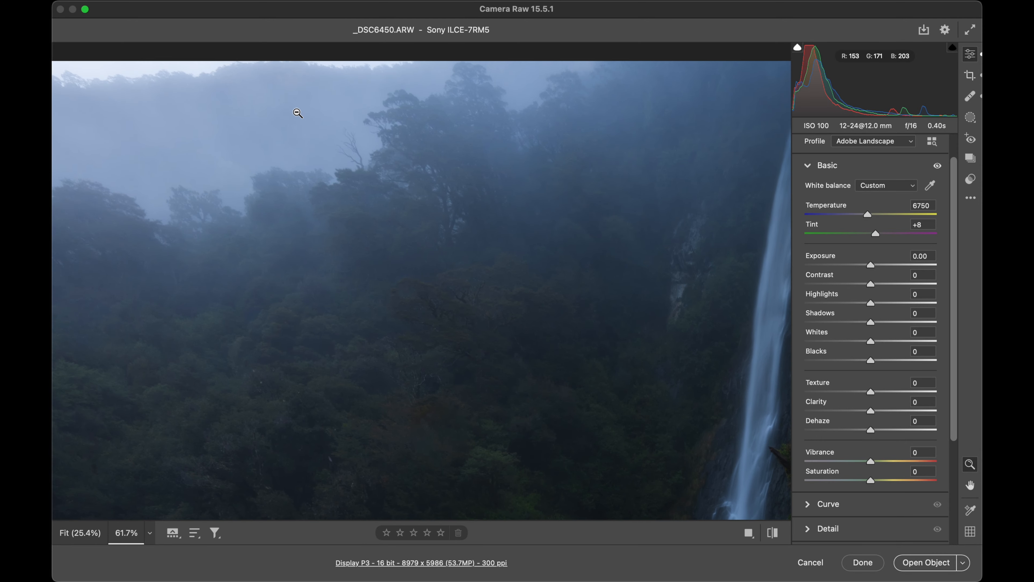
key("super+0")
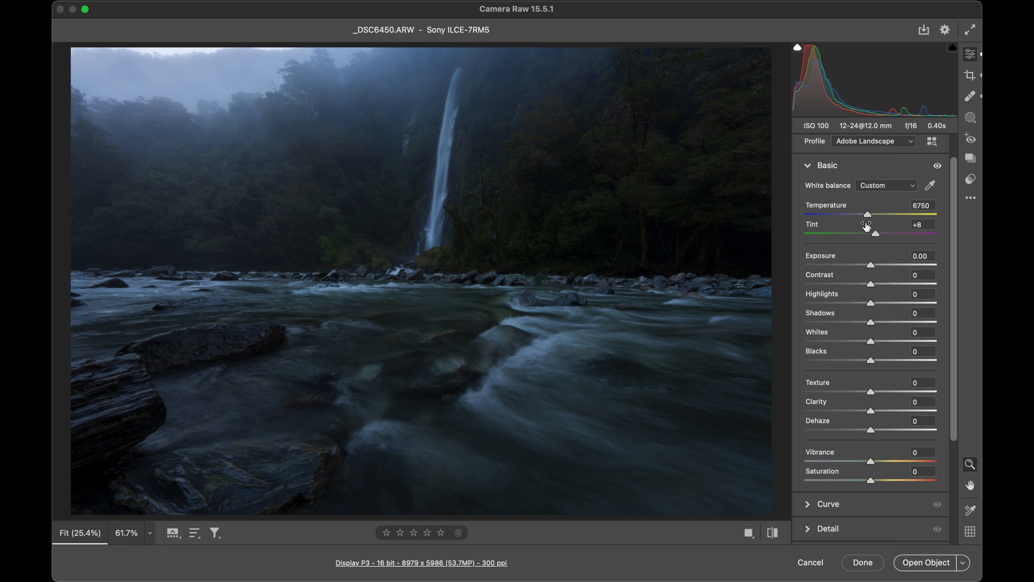
left_click_drag(866, 216, 865, 217)
- Set the photo's Vibrance to +15 and Exposure to +0.60
scroll(872, 277, "down", 5)
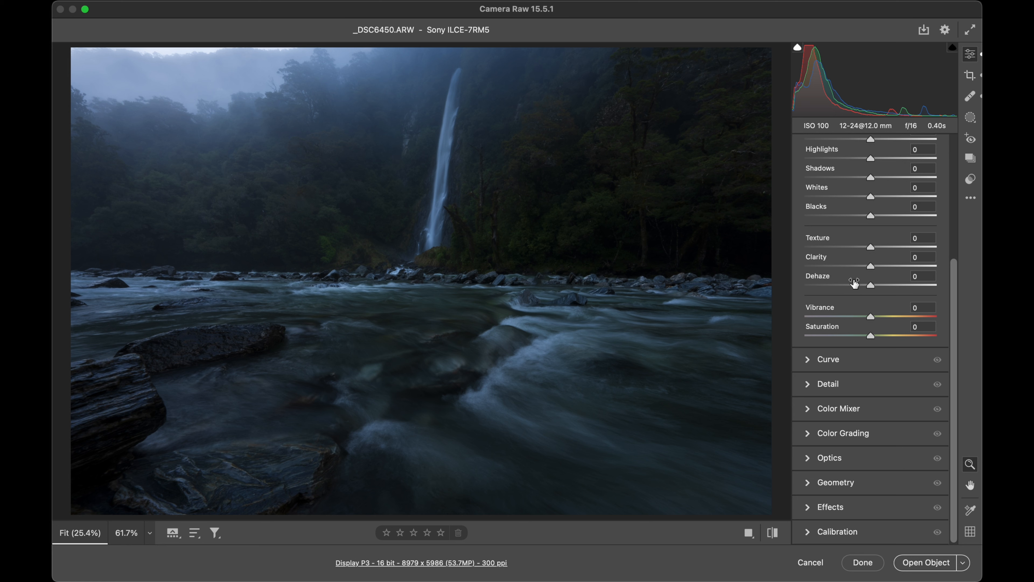
left_click(876, 315)
left_click_drag(876, 315, 881, 317)
scroll(864, 333, "up", 5)
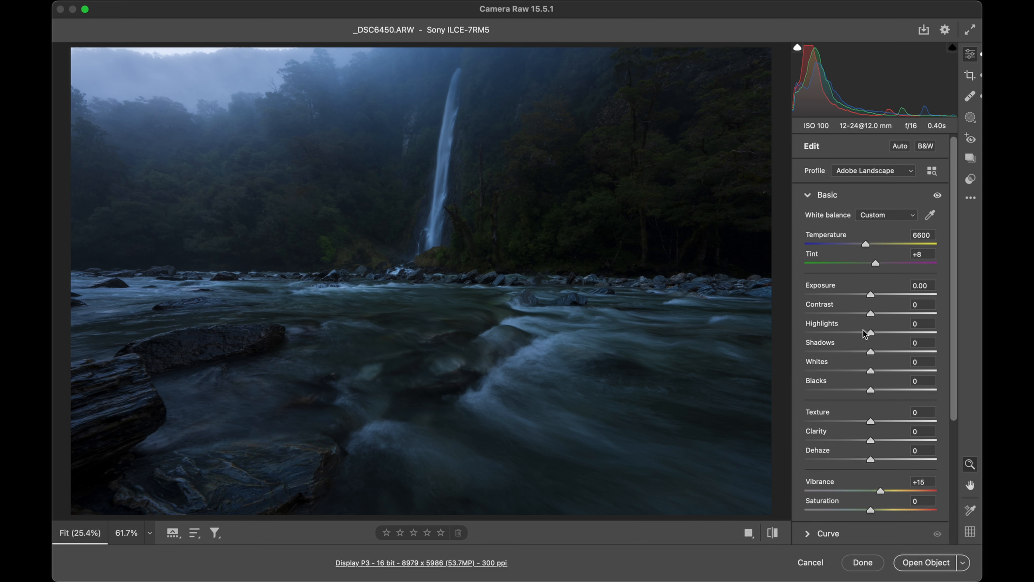
left_click_drag(872, 297, 881, 293)
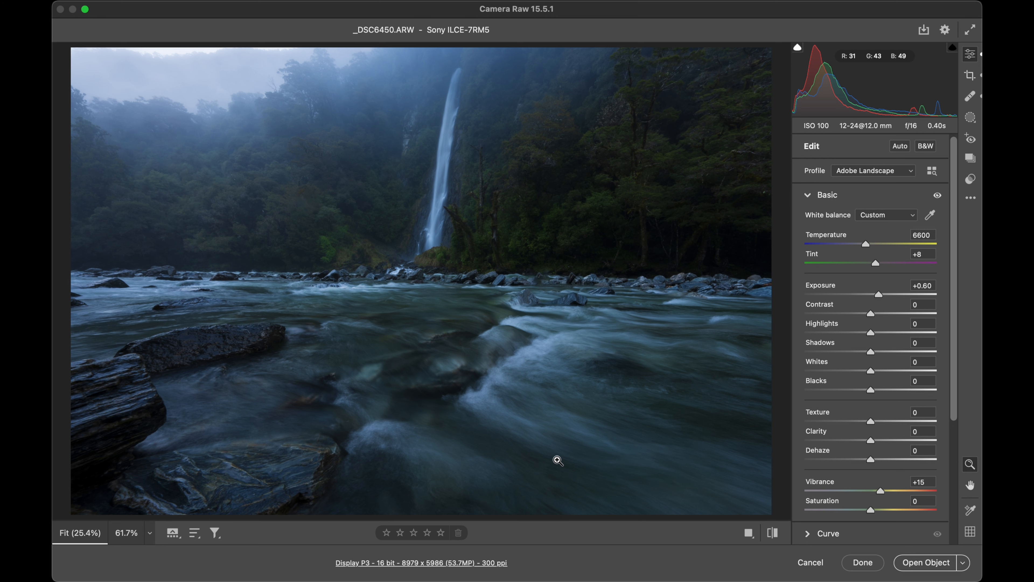
- Paint a size 25 brush mask across the foreground water and rocks, with its curve lowered to output 46 at input 63
key("k")
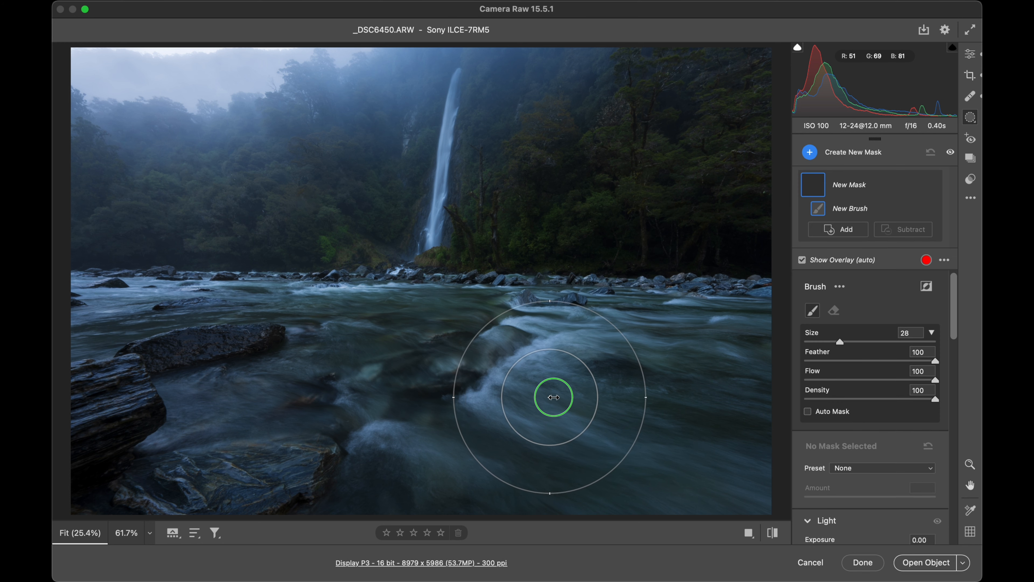
left_click_drag(553, 398, 550, 397)
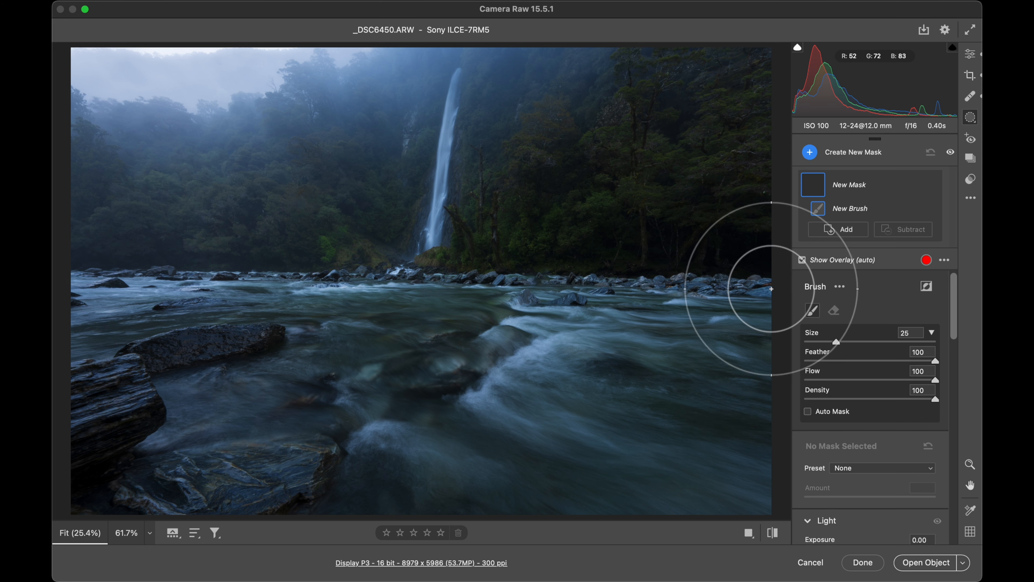
left_click(971, 119)
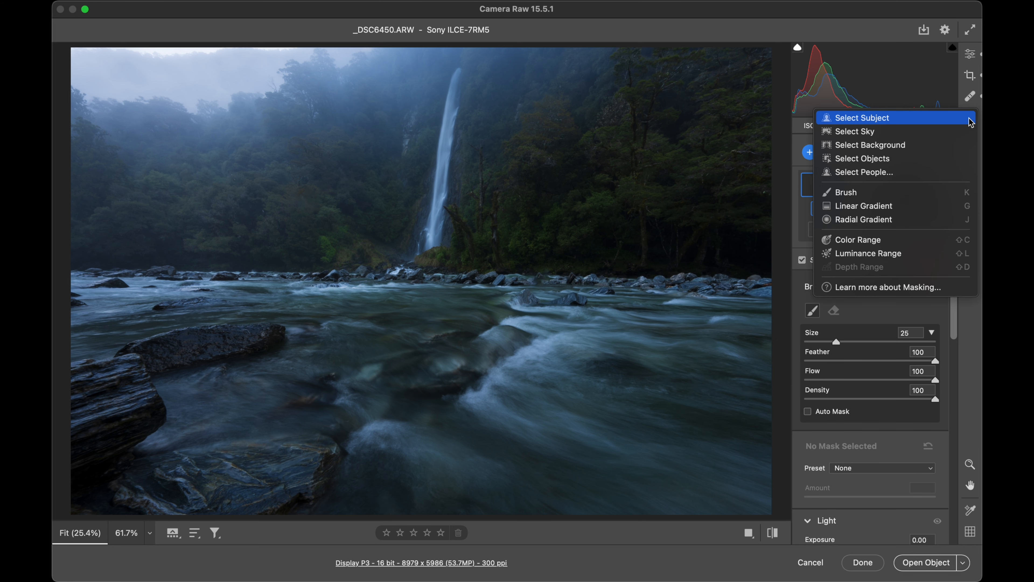
left_click(936, 193)
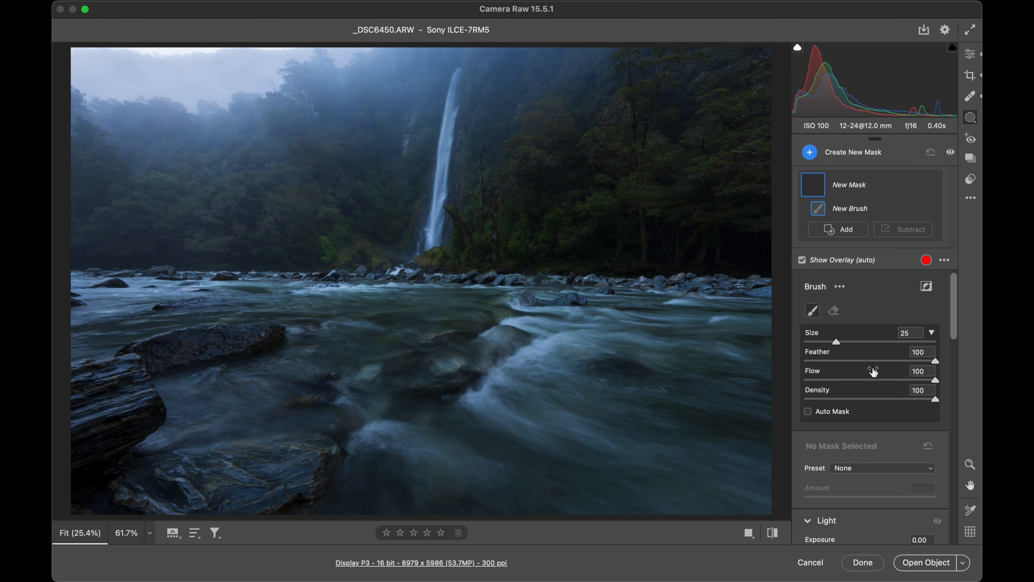
scroll(873, 367, "down", 10)
scroll(873, 369, "down", 3)
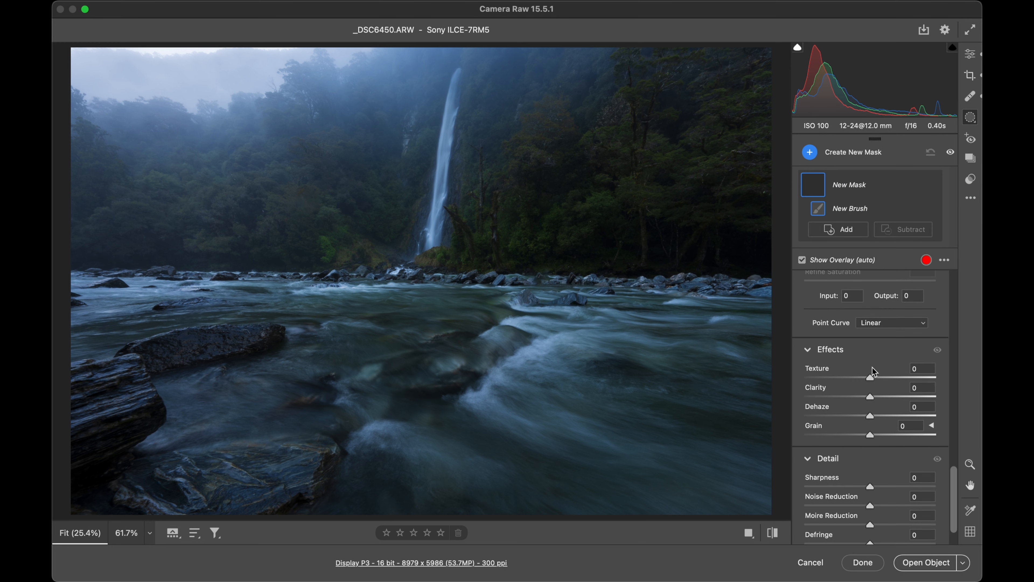
scroll(873, 367, "up", 5)
left_click_drag(833, 362, 836, 367)
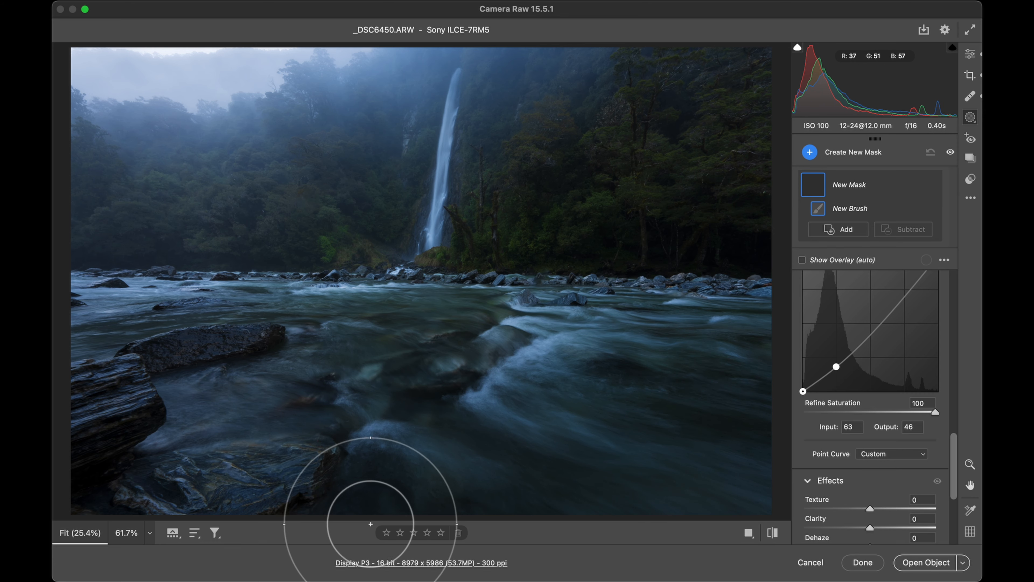
left_click_drag(715, 464, 782, 447)
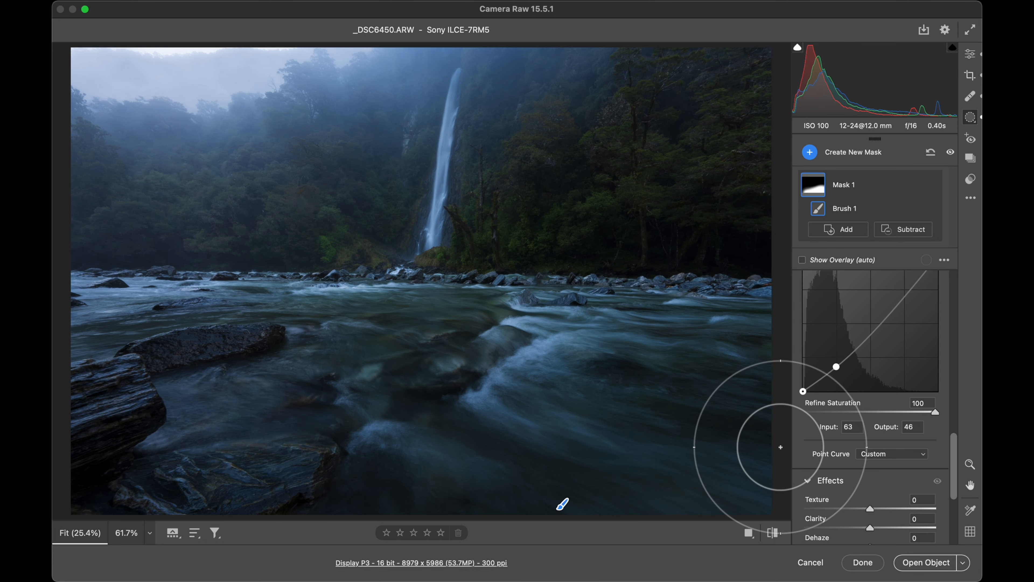
- Refine the foreground mask's curve to output 50 at input 77 for the darks, and add a second point in the brights
left_click_drag(837, 367, 841, 366)
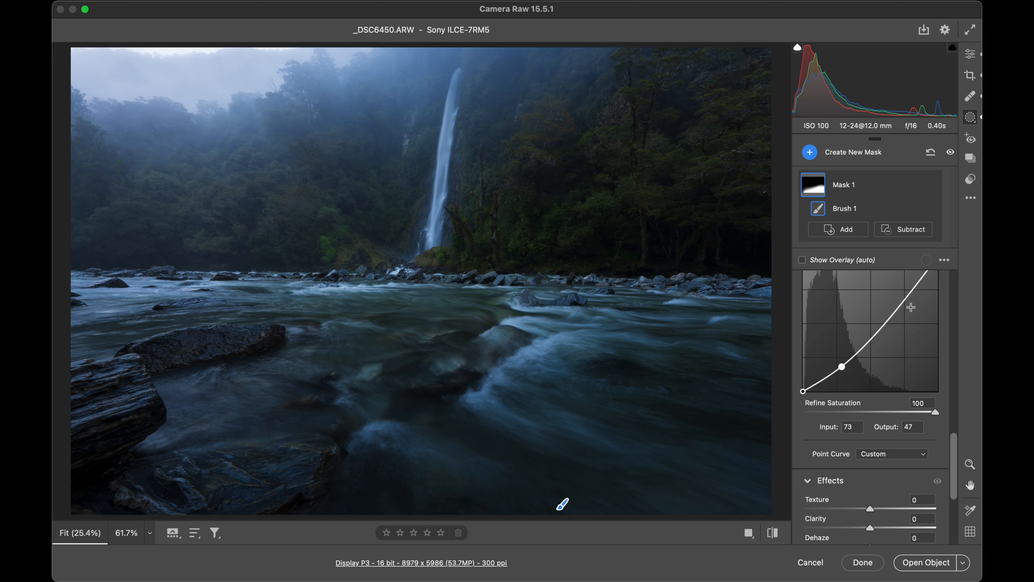
left_click_drag(899, 306, 899, 304)
left_click_drag(843, 367, 843, 365)
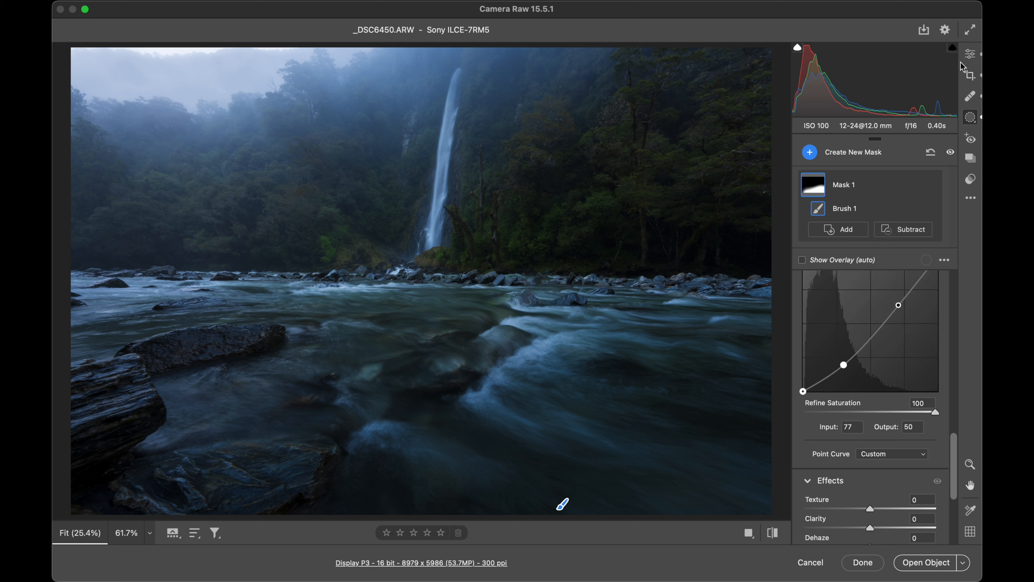
left_click(970, 54)
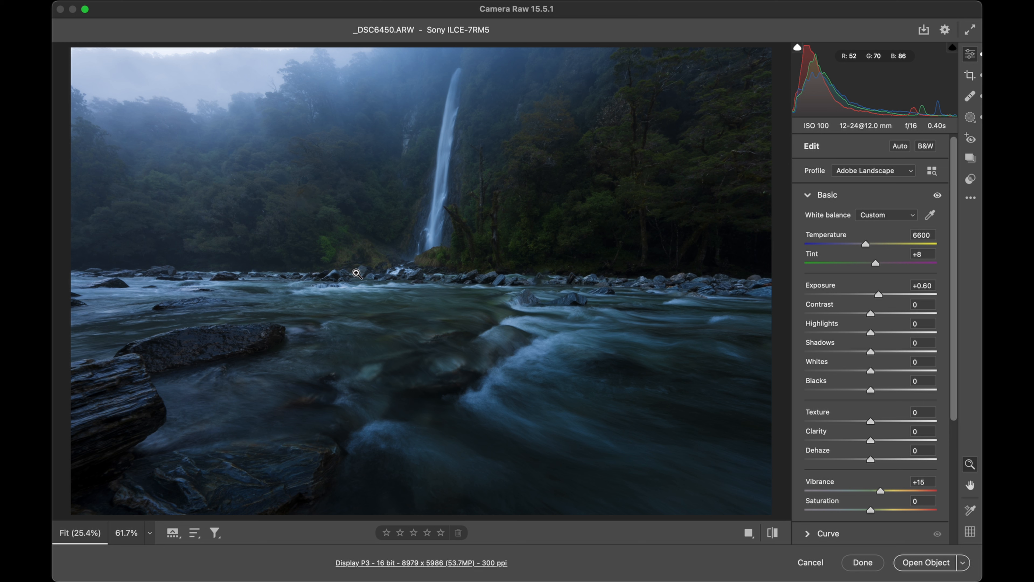
- Add a large soft brush mask over the mist beside the upper waterfall, with slightly raised Exposure and Dehaze at -10
key("k")
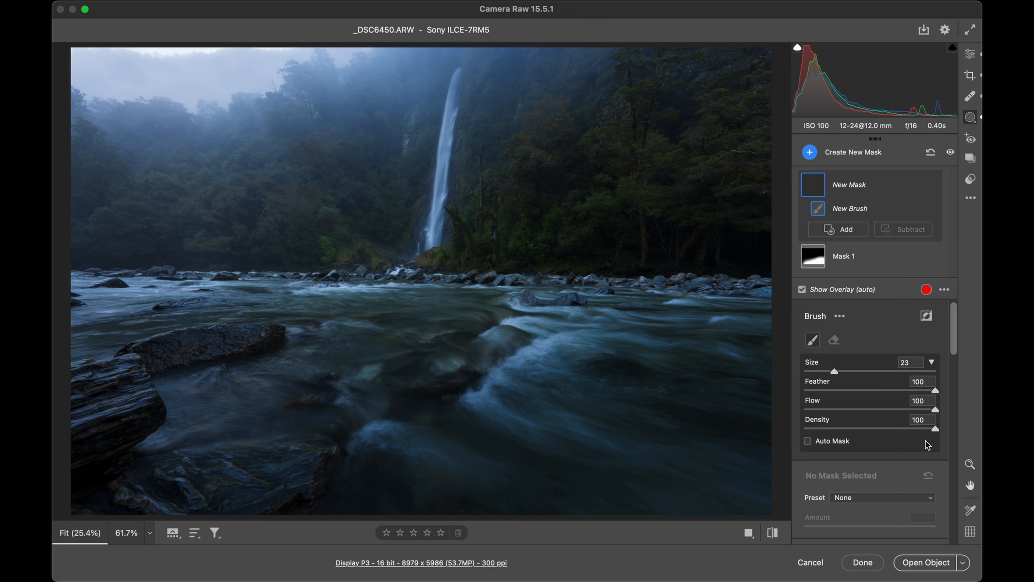
scroll(896, 445, "down", 5)
scroll(884, 446, "down", 2)
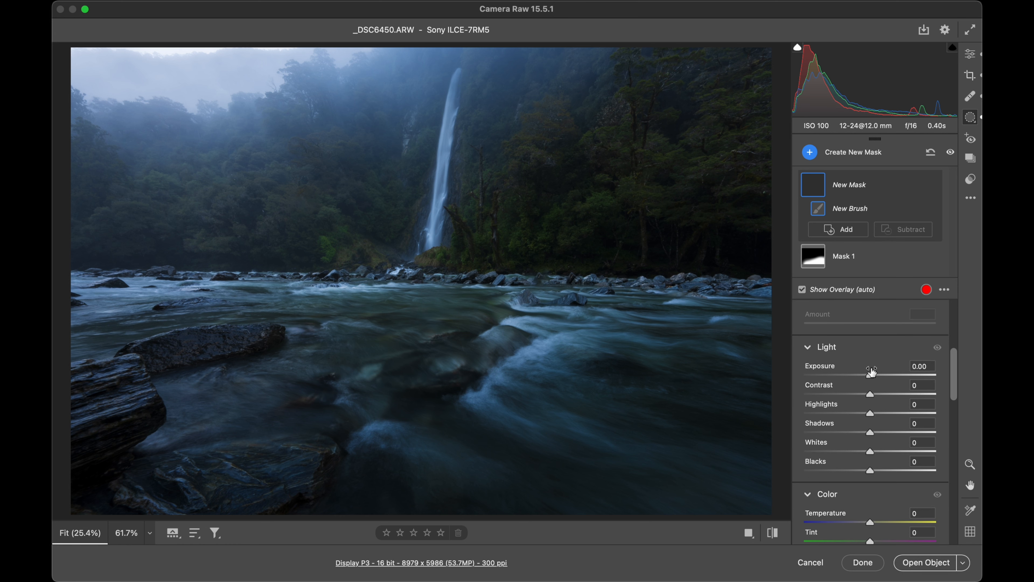
left_click_drag(871, 372, 875, 374)
scroll(875, 373, "down", 10)
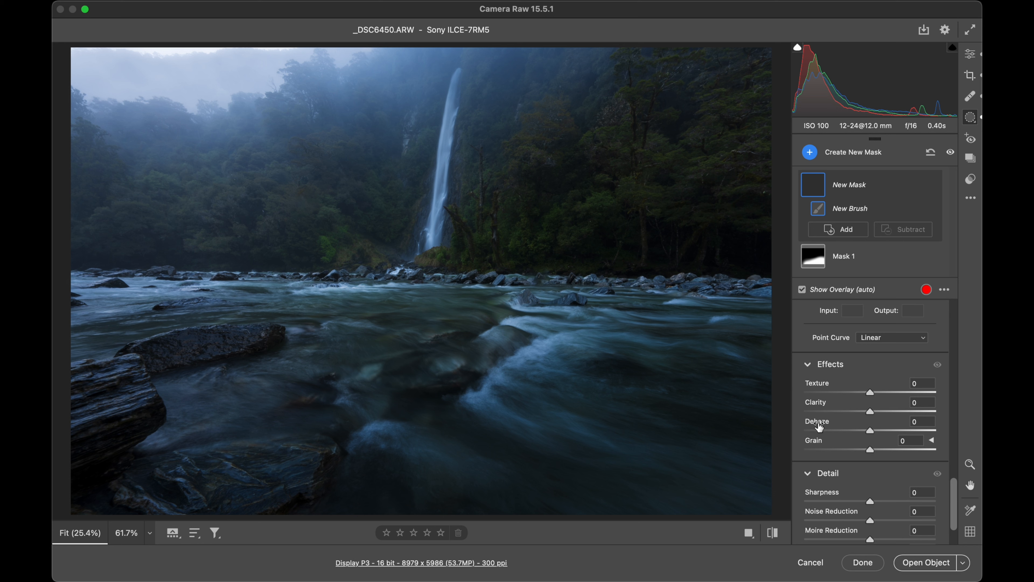
left_click_drag(871, 431, 864, 437)
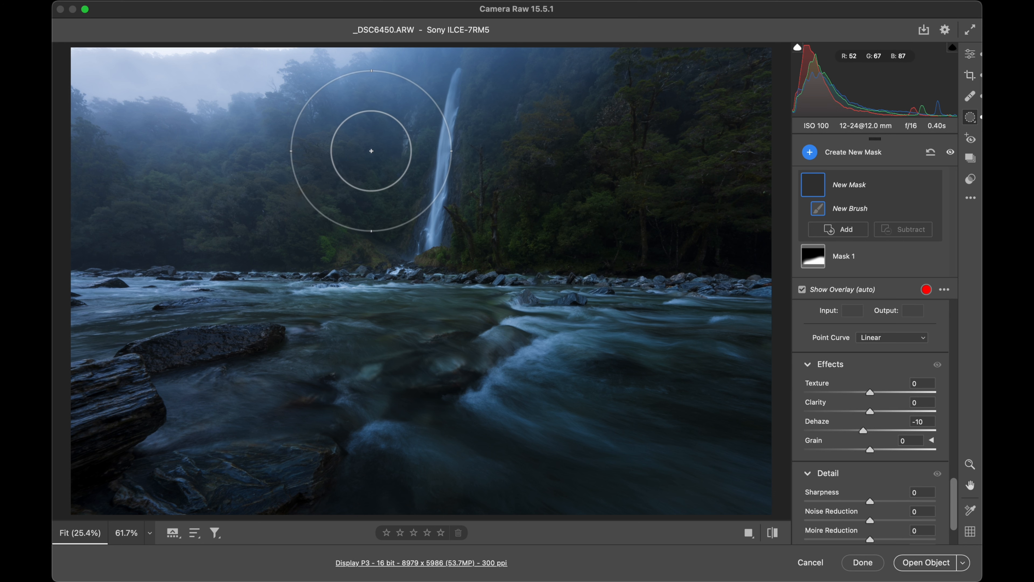
key("y")
key("bracketright")
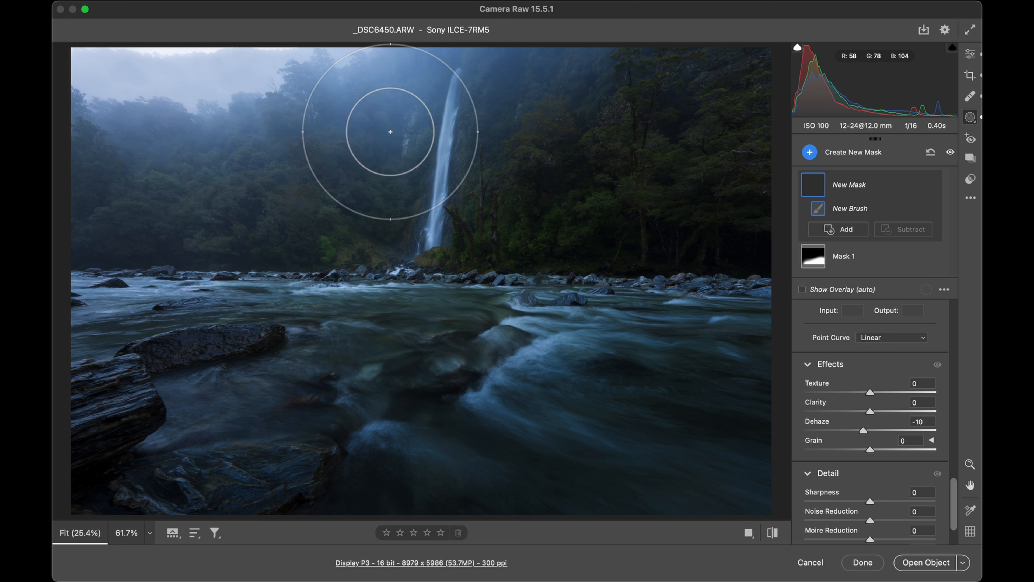
left_click(390, 131)
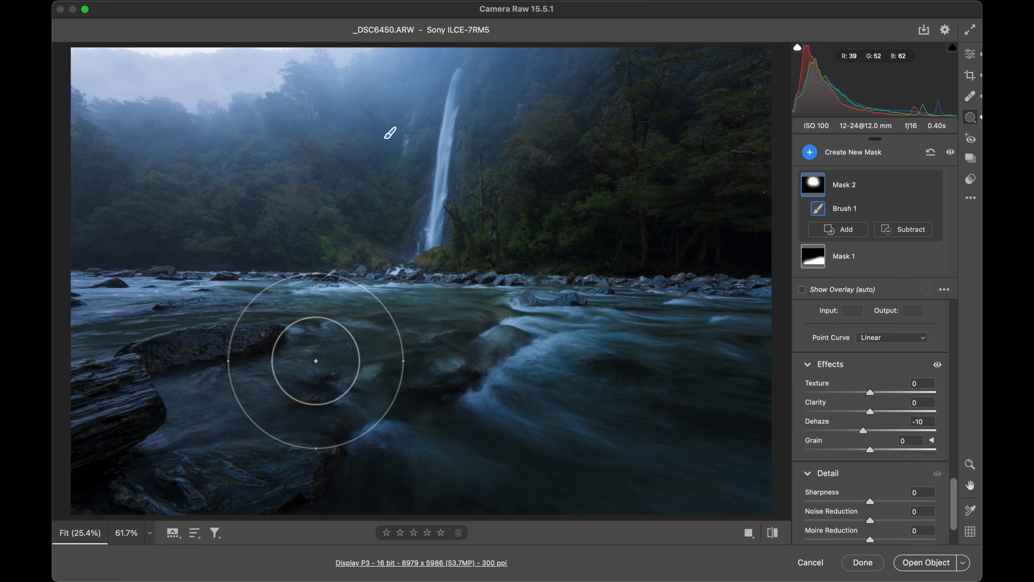
- Return to the general edit settings and expand Color Grading in place of Basic
left_click(971, 56)
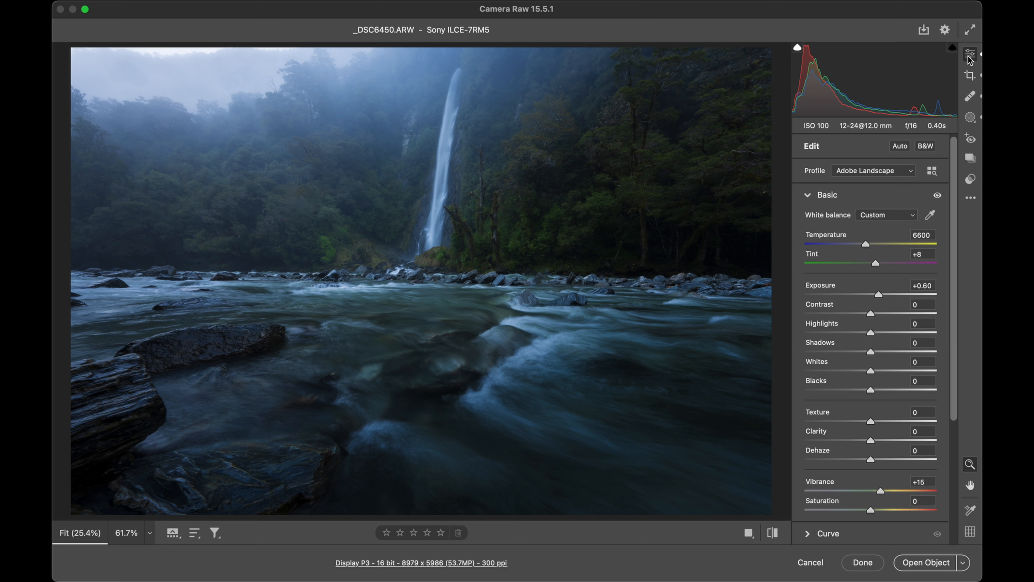
left_click(845, 195)
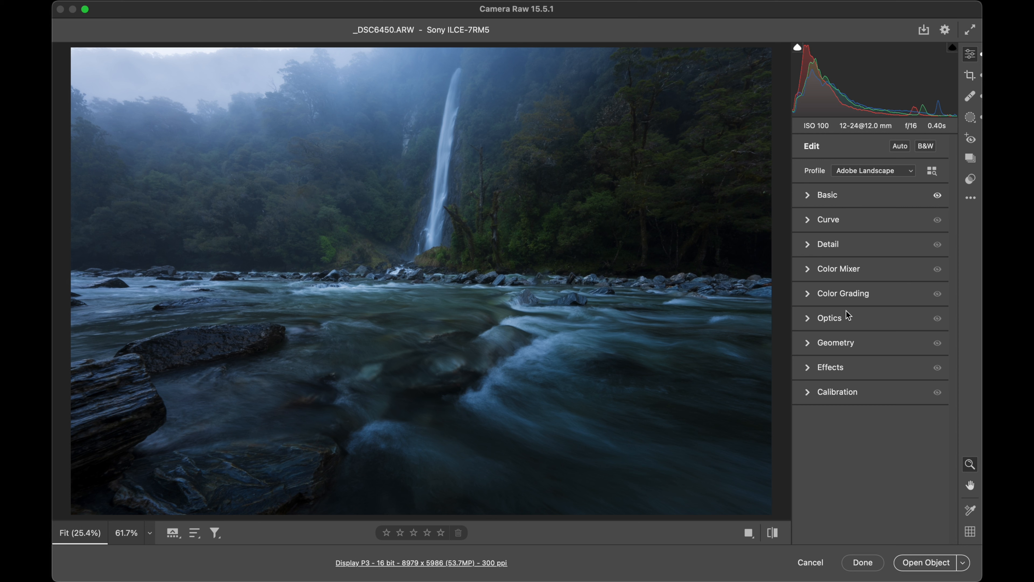
left_click(843, 294)
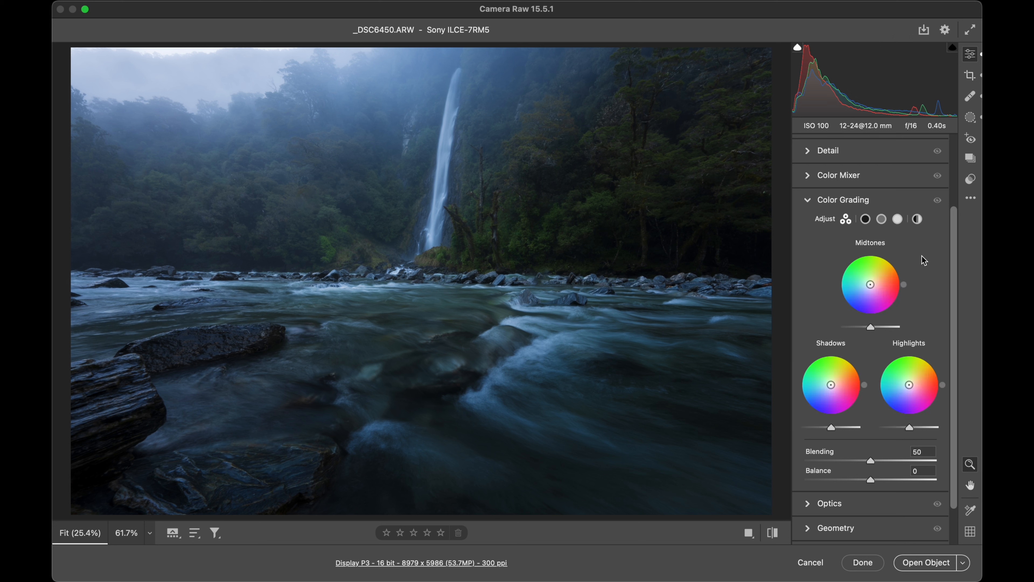
- Try a cyan tint on the midtones in Color Grading, and return their saturation to neutral
left_click_drag(904, 288, 854, 278)
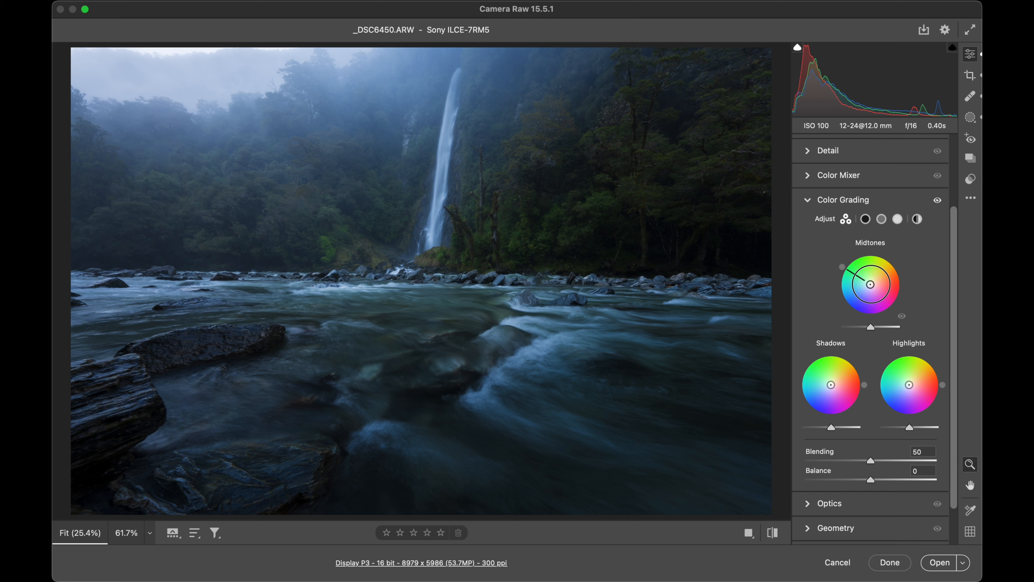
left_click_drag(872, 285, 838, 288)
key("shift")
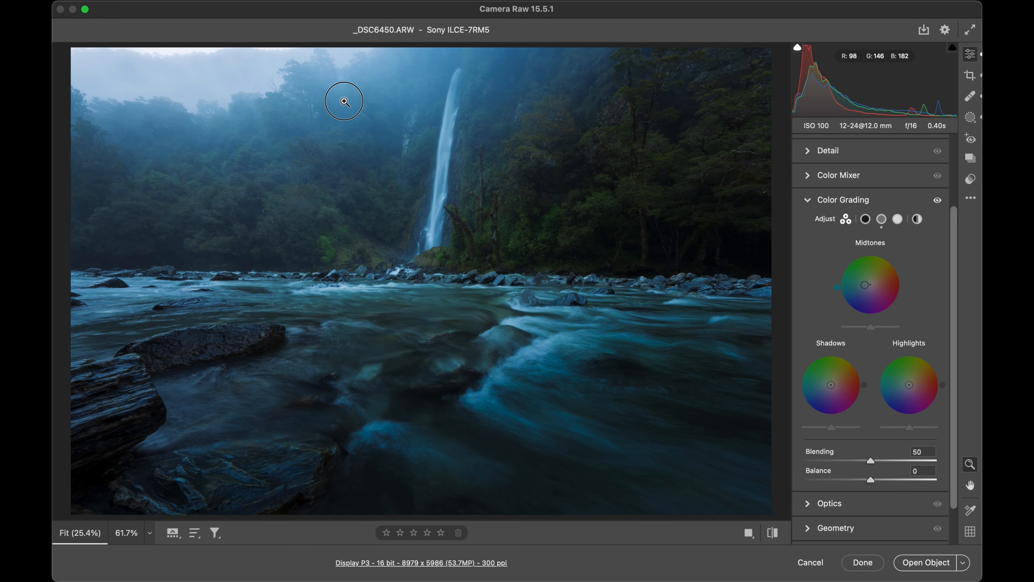
left_click_drag(341, 97, 413, 127)
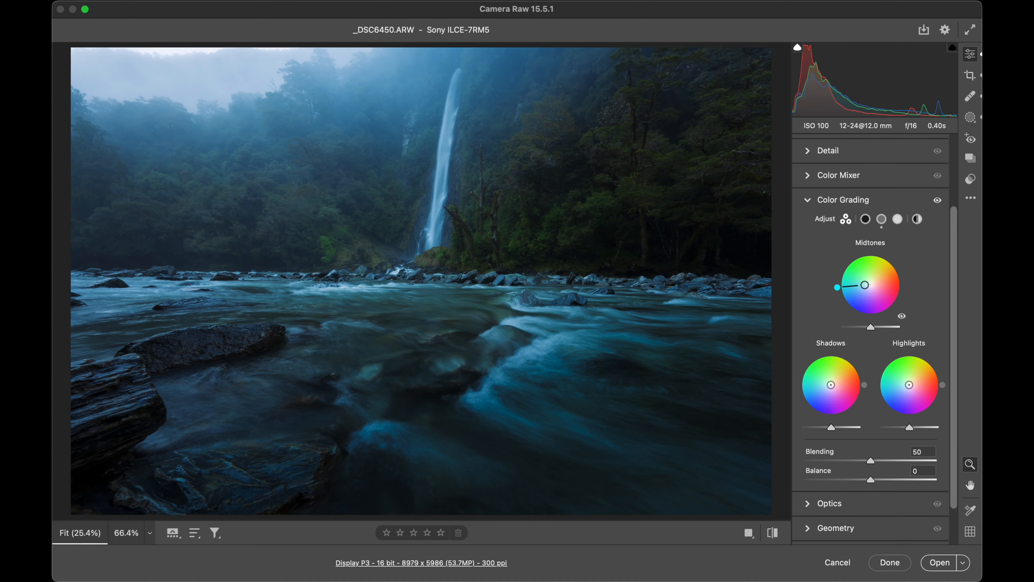
left_click_drag(864, 285, 872, 287)
key("shift")
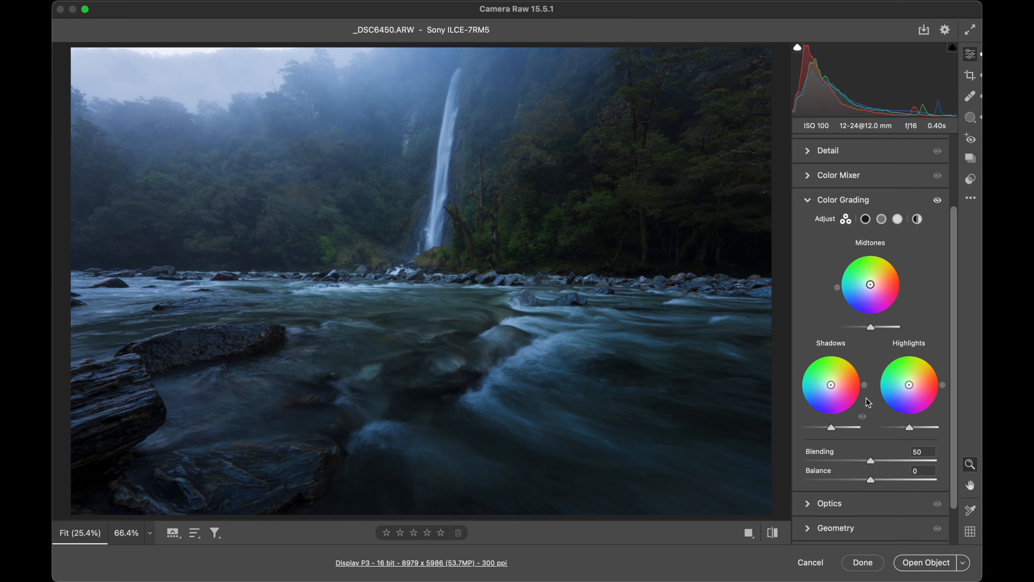
- Tint the shadows faintly blue in Color Grading, using hue 229 with very low saturation
left_click_drag(868, 386, 809, 410)
left_click(589, 432)
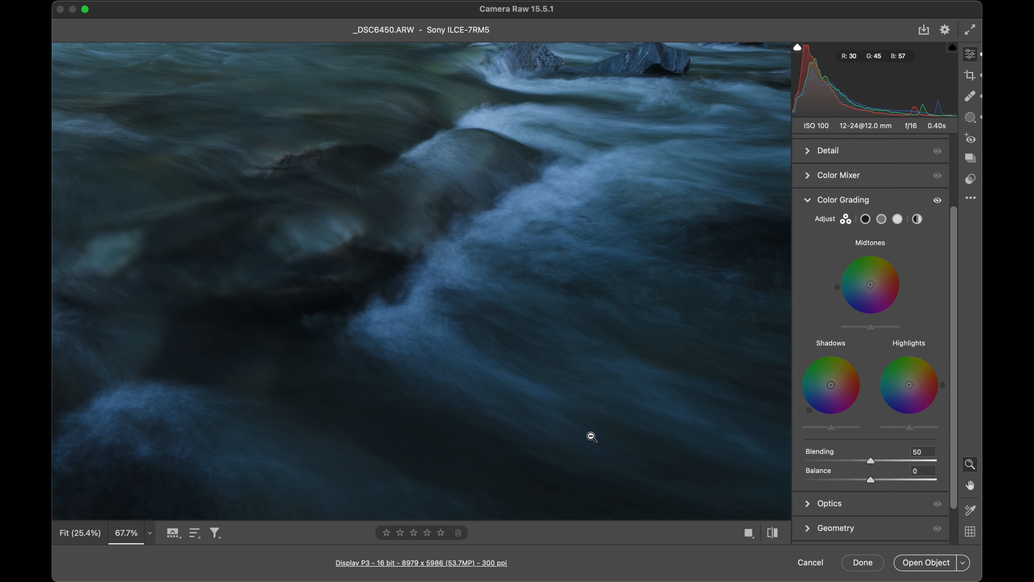
left_click(592, 437, "alt")
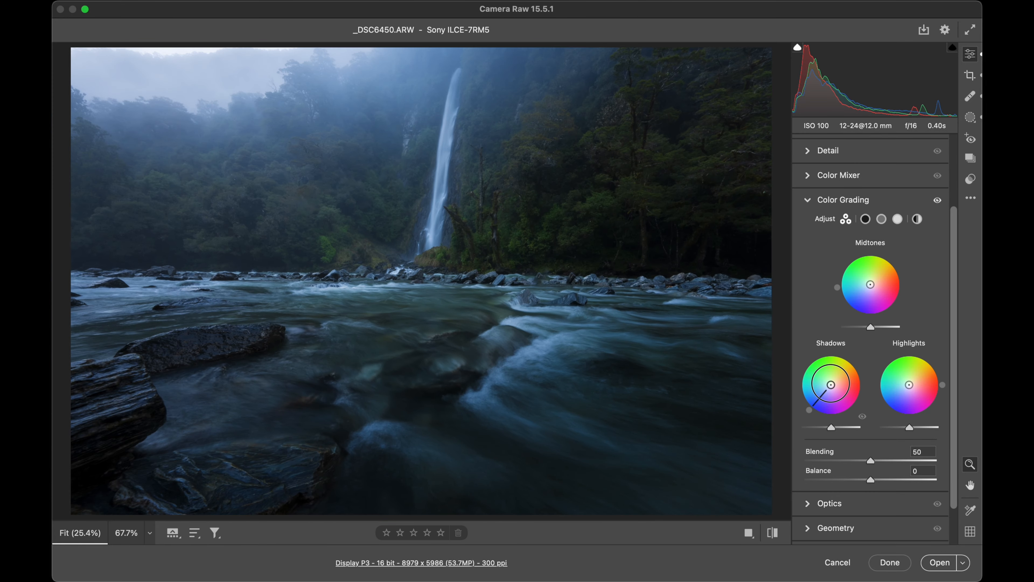
mouse_move(819, 397)
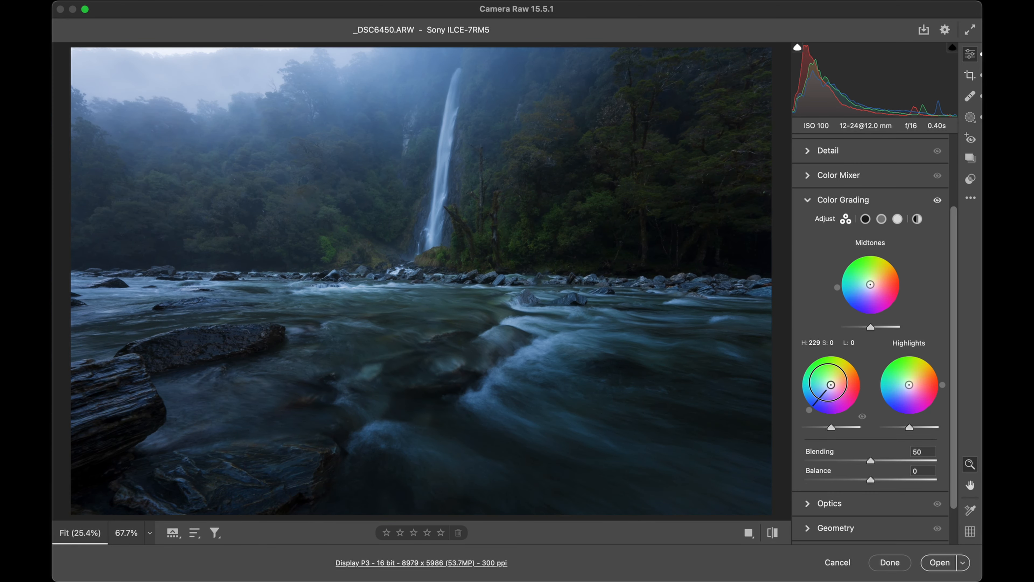
left_click_drag(832, 385, 830, 386)
key("shift")
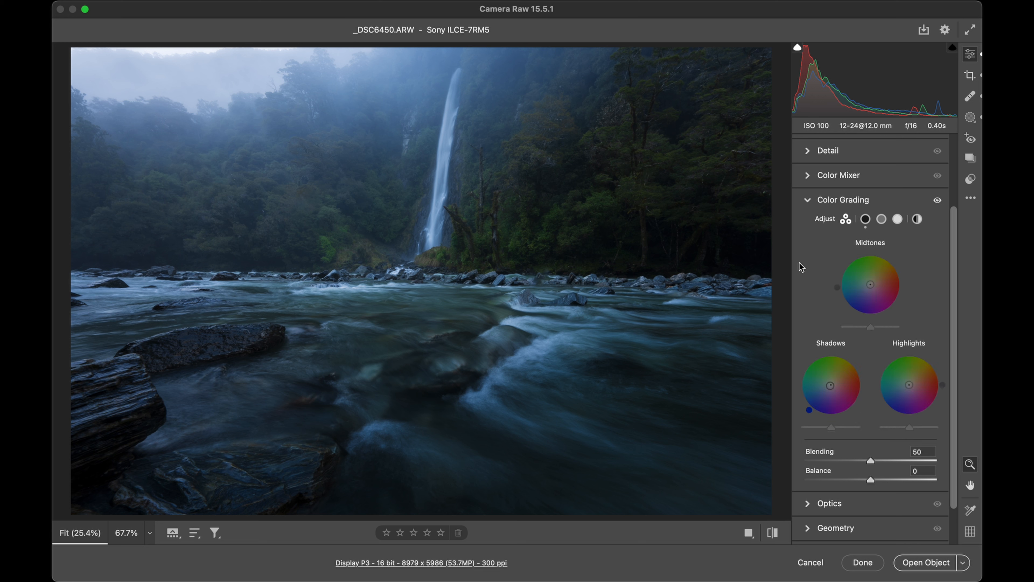
- Tint the highlights warm yellow in Color Grading, with hue 50 and saturation 20
left_click_drag(943, 387, 934, 350)
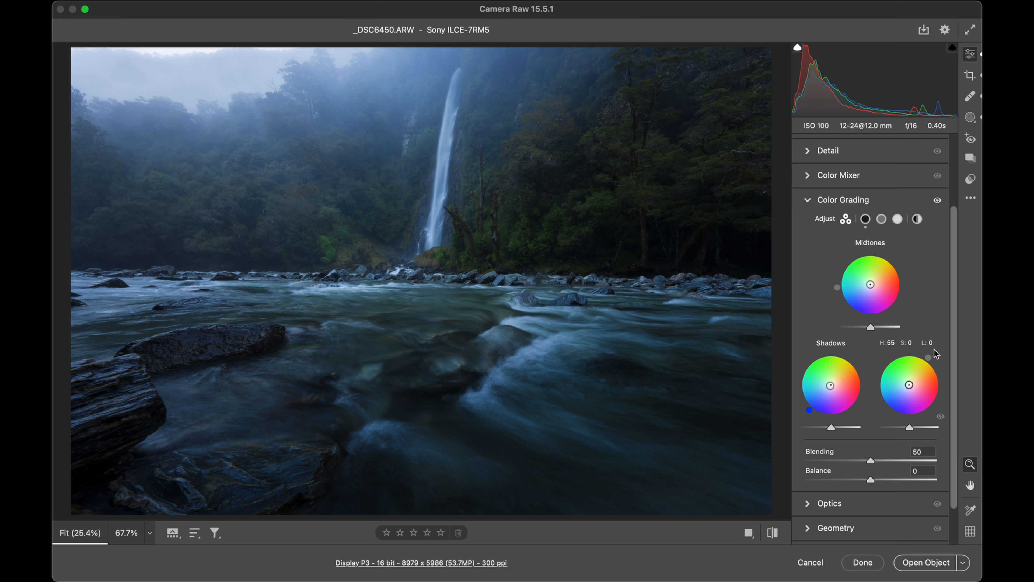
left_click_drag(909, 384, 916, 377)
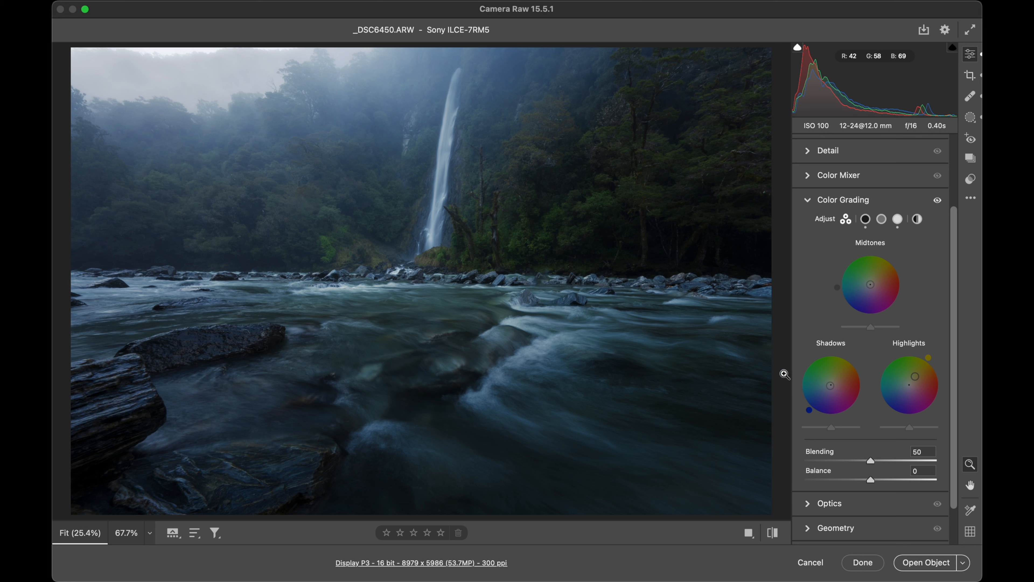
mouse_move(915, 376)
left_mouse_down()
mouse_move(930, 360)
mouse_move(914, 384)
left_mouse_up()
key("shift")
key("shift")
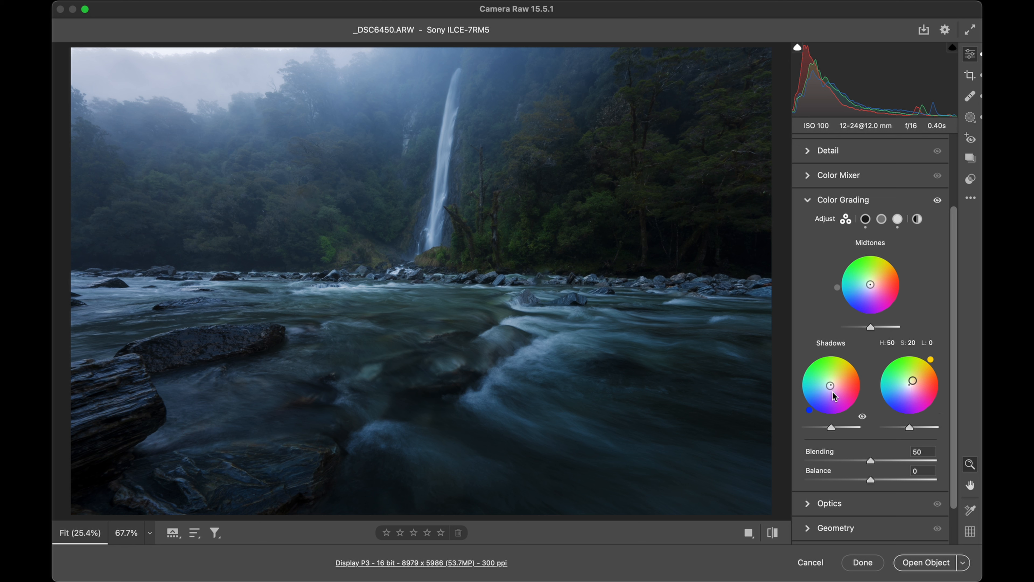
- Tint the midtones faintly yellow in Color Grading and collapse its settings
left_click_drag(837, 288, 886, 264)
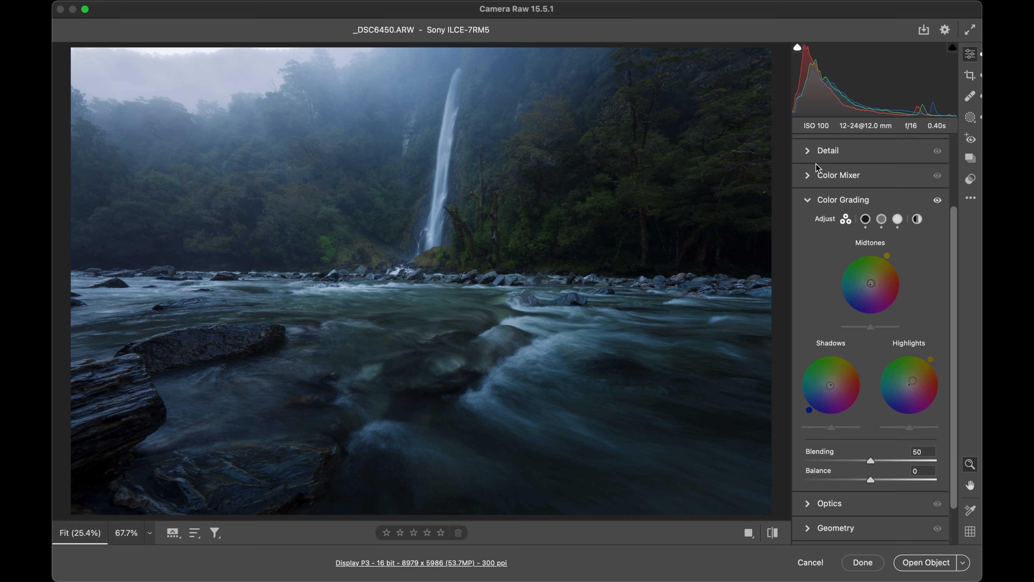
left_click(810, 200, "shift")
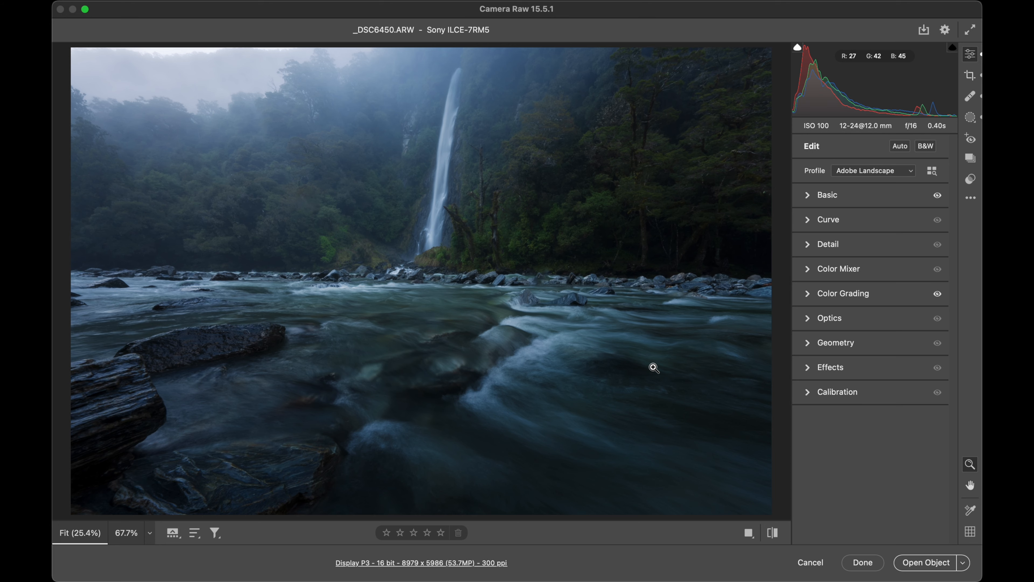
- Compare the edit with the original and examine the forest and waterfall up close
key("p")
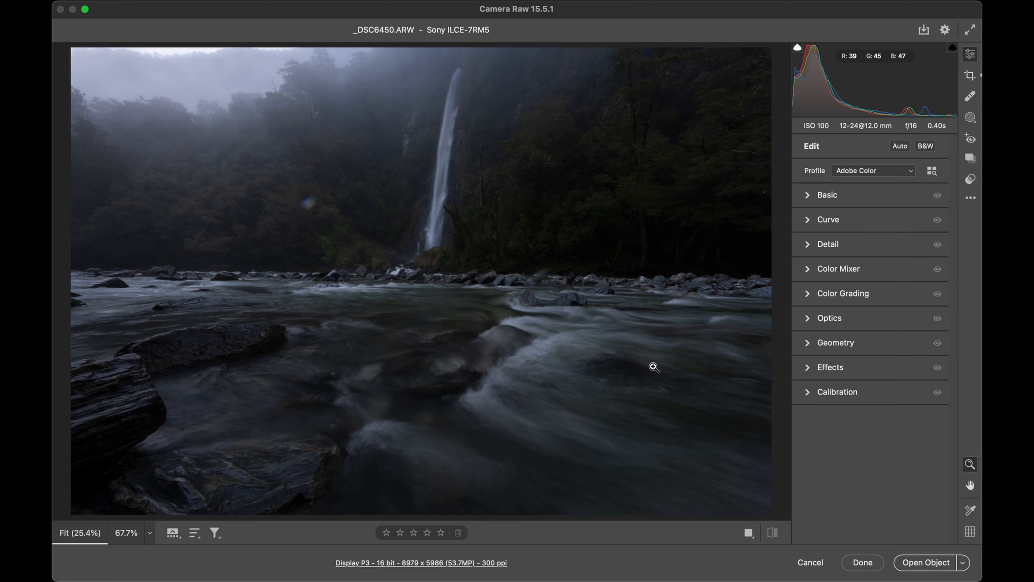
key("p")
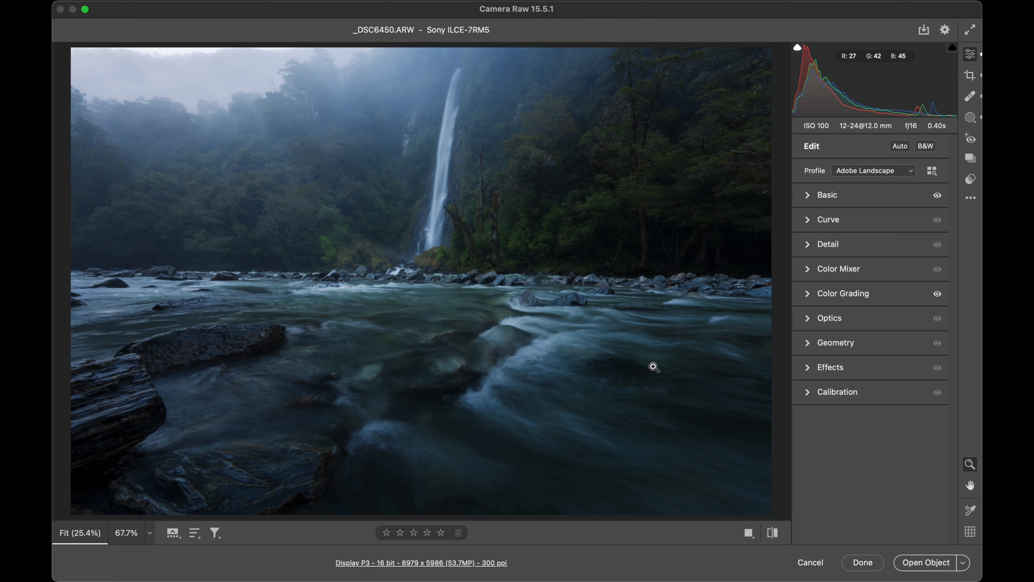
left_click_drag(595, 191, 661, 191)
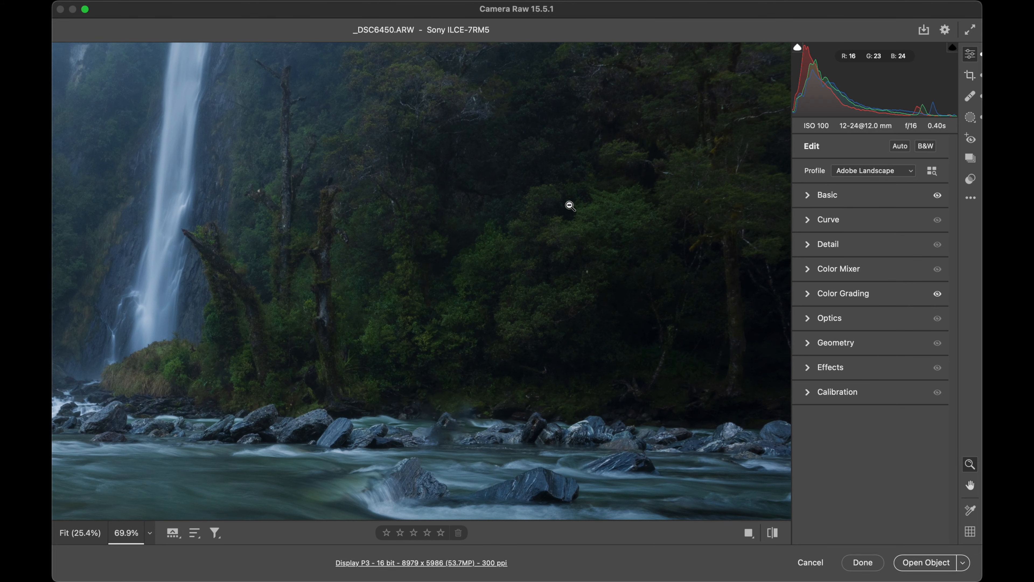
scroll(617, 166, "down", 10)
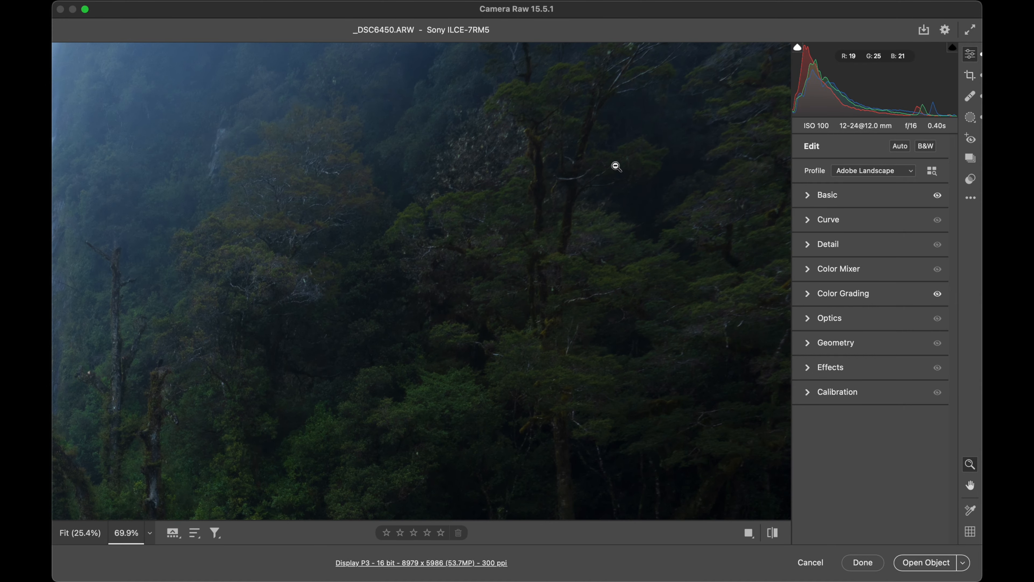
scroll(523, 229, "up", 5)
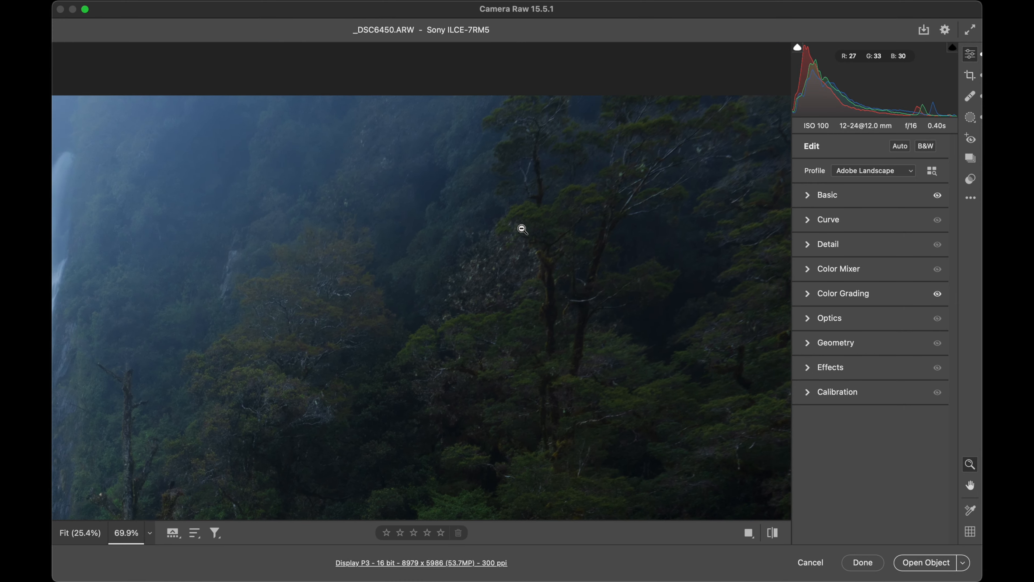
scroll(522, 229, "left", 10)
scroll(523, 229, "down", 5)
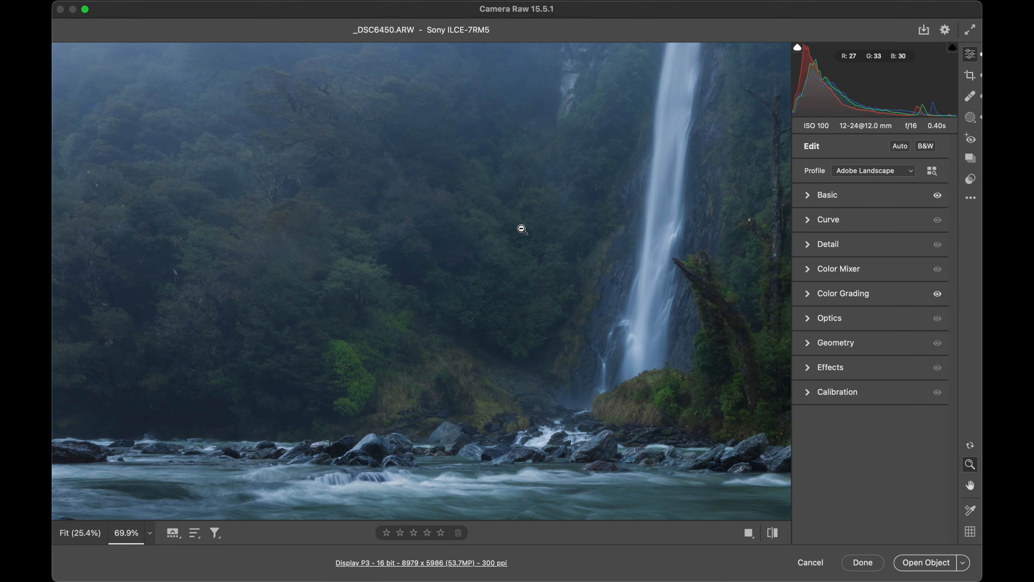
left_click(448, 230)
- Brush a new mask over the forest on both sides of the waterfall and raise its Whites to +80
key("k")
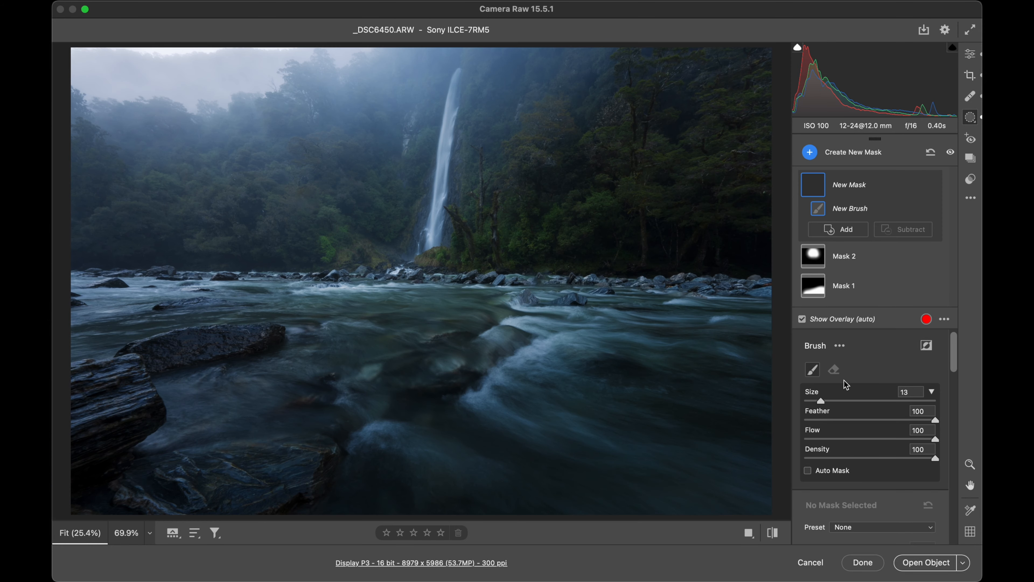
scroll(859, 403, "down", 6)
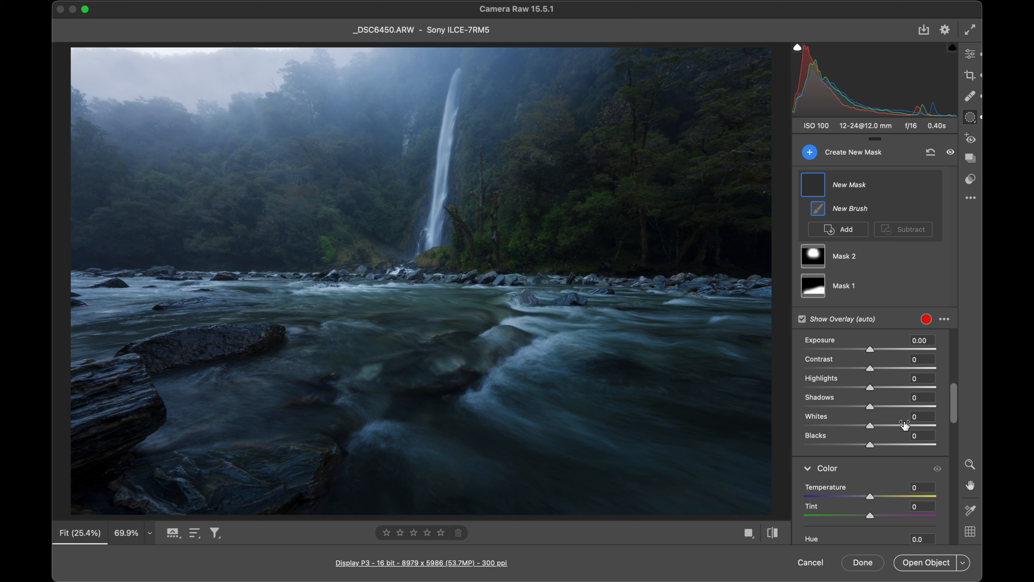
left_click_drag(909, 425, 903, 426)
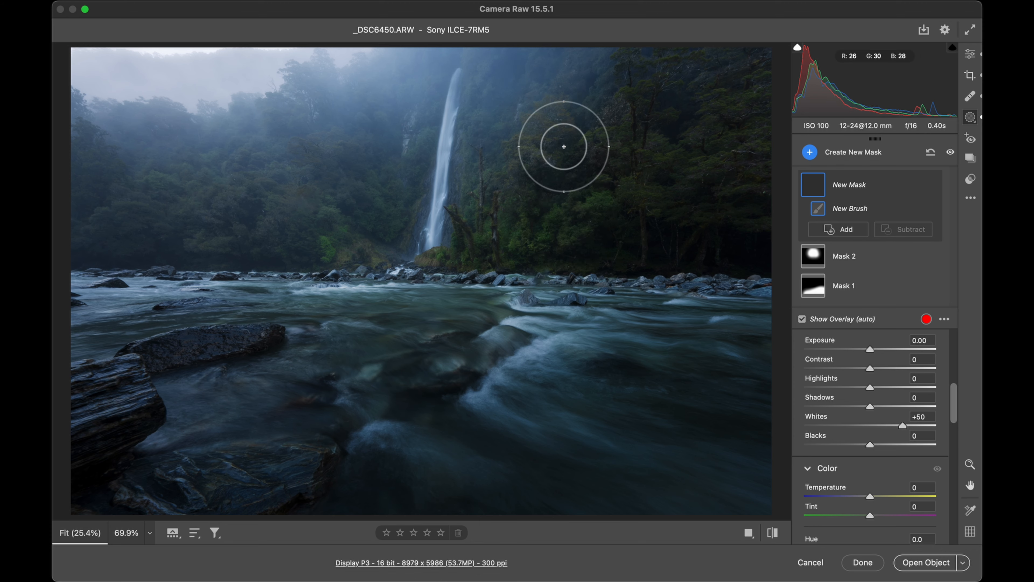
mouse_move(681, 151)
left_mouse_down()
mouse_move(745, 167)
mouse_move(651, 268)
mouse_move(725, 254)
left_mouse_up()
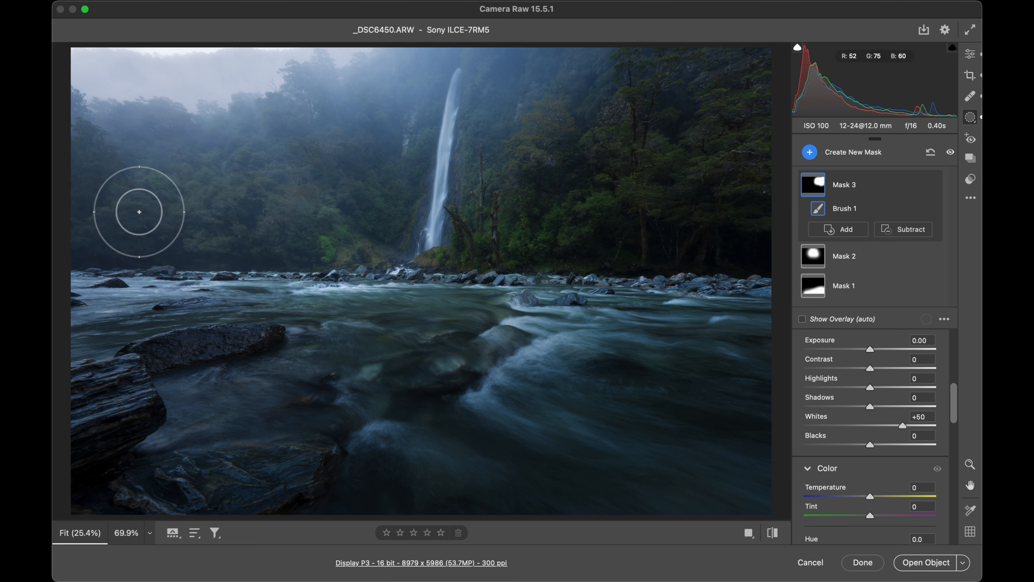
left_click_drag(371, 152, 375, 176)
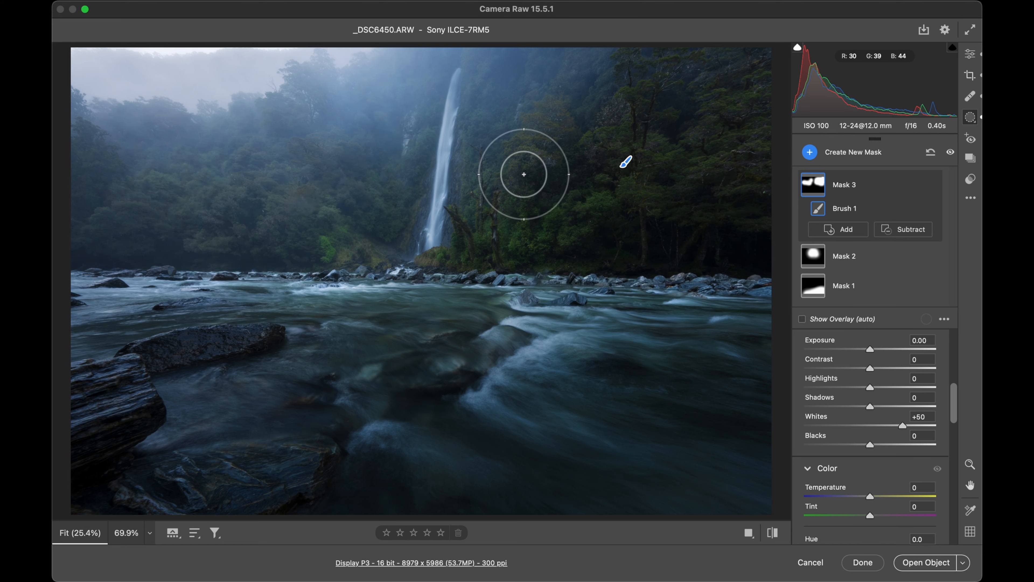
mouse_move(523, 173)
left_mouse_down()
mouse_move(566, 75)
mouse_move(562, 166)
left_mouse_up()
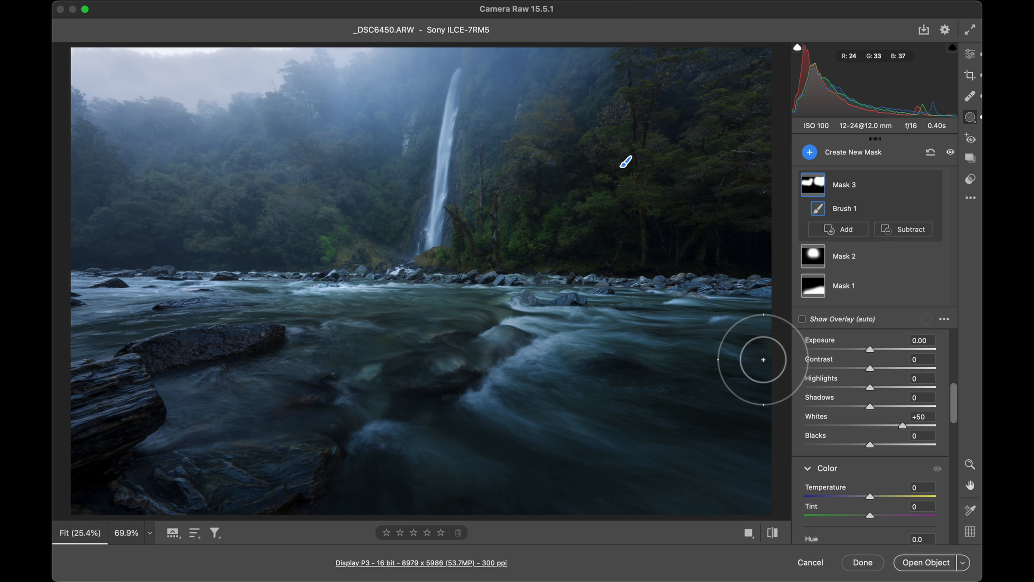
left_click_drag(904, 428, 923, 433)
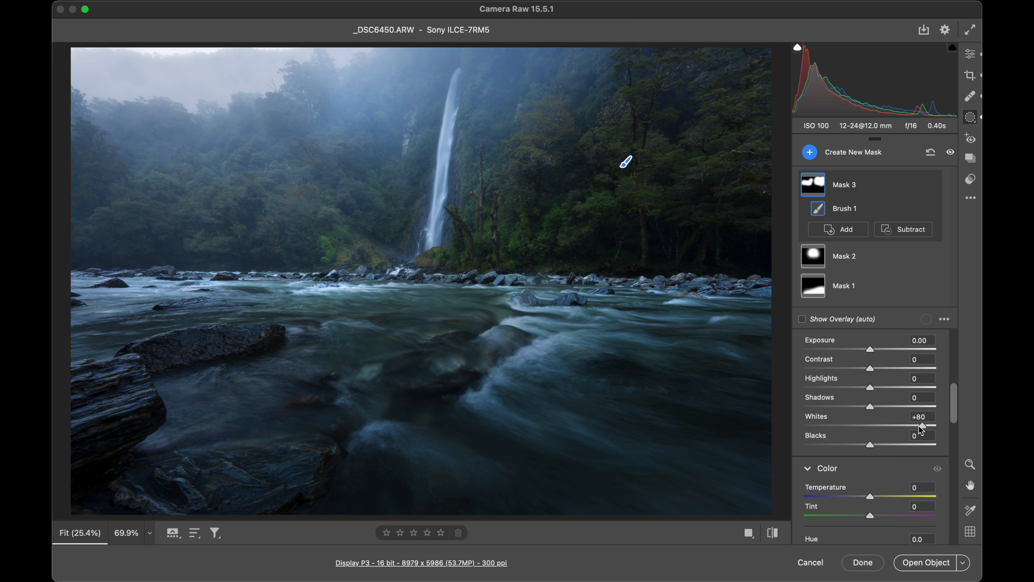
- Brush another mask across the flowing river with Highlights +15 and Whites +23, and return to the general edit settings
key("k")
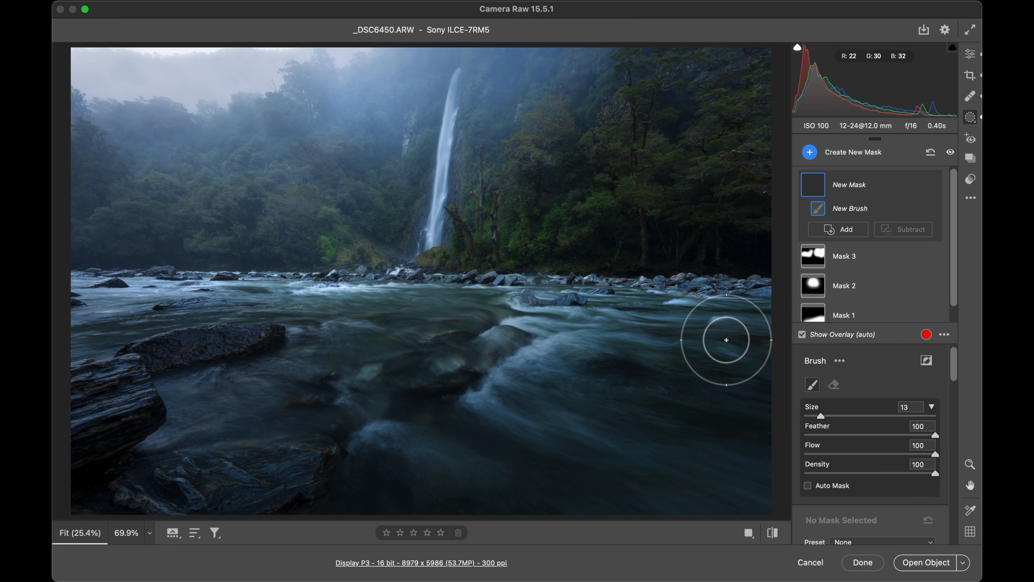
scroll(865, 468, "down", 5)
scroll(867, 472, "down", 2)
left_click_drag(870, 397, 879, 396)
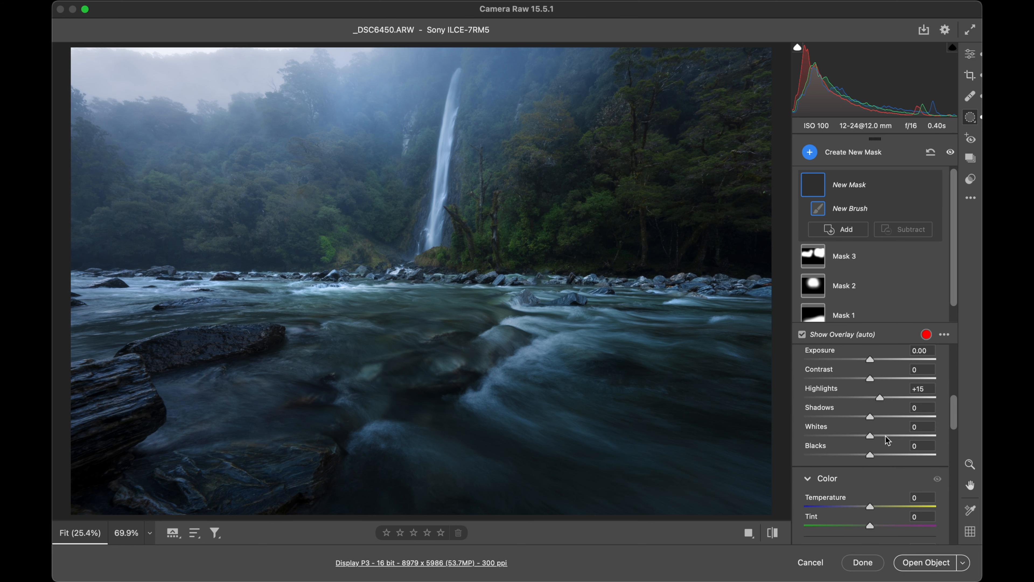
left_click_drag(870, 436, 884, 434)
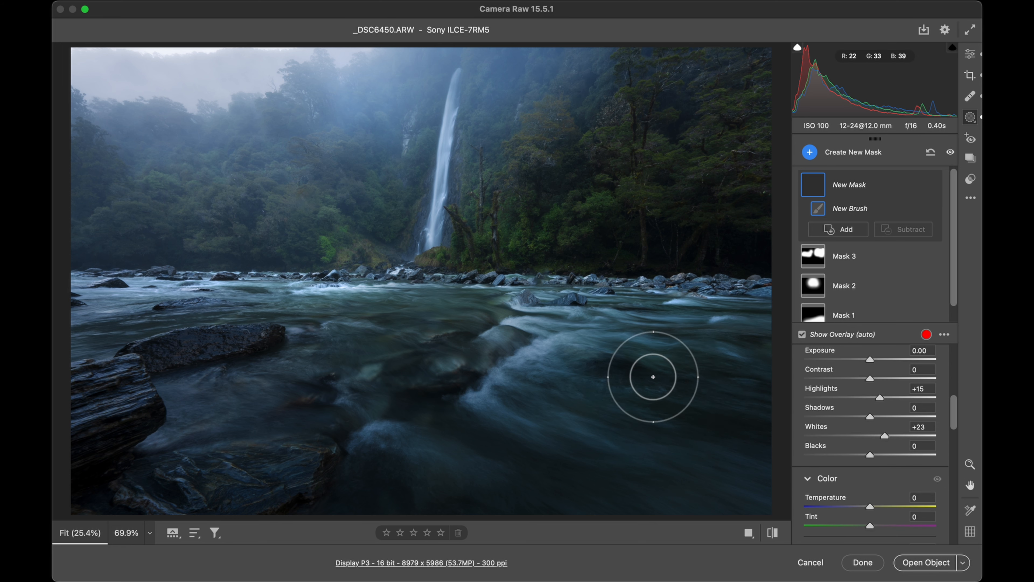
left_click_drag(708, 342, 577, 347)
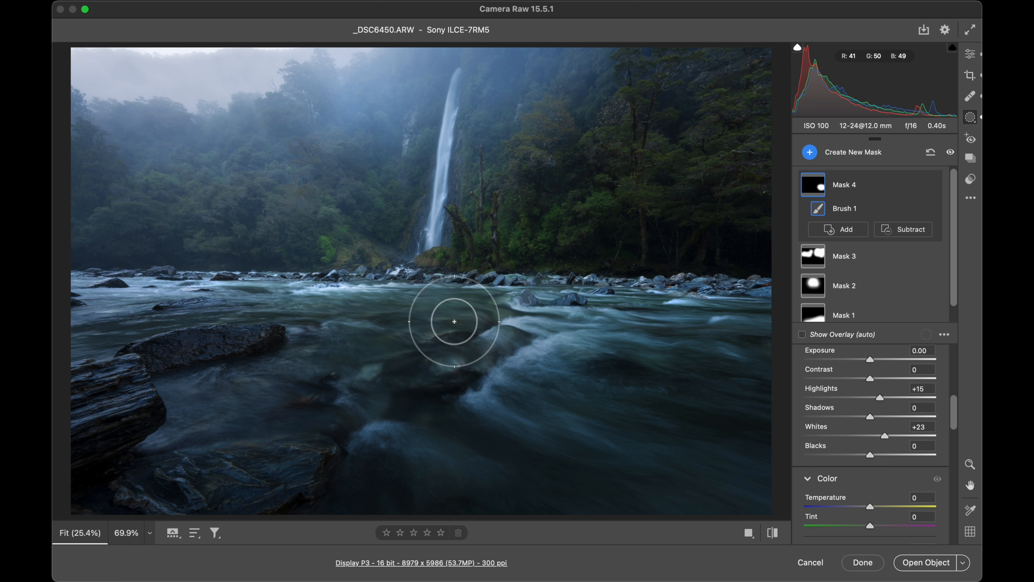
mouse_move(319, 354)
left_mouse_down()
mouse_move(297, 361)
mouse_move(213, 342)
mouse_move(115, 370)
left_mouse_up()
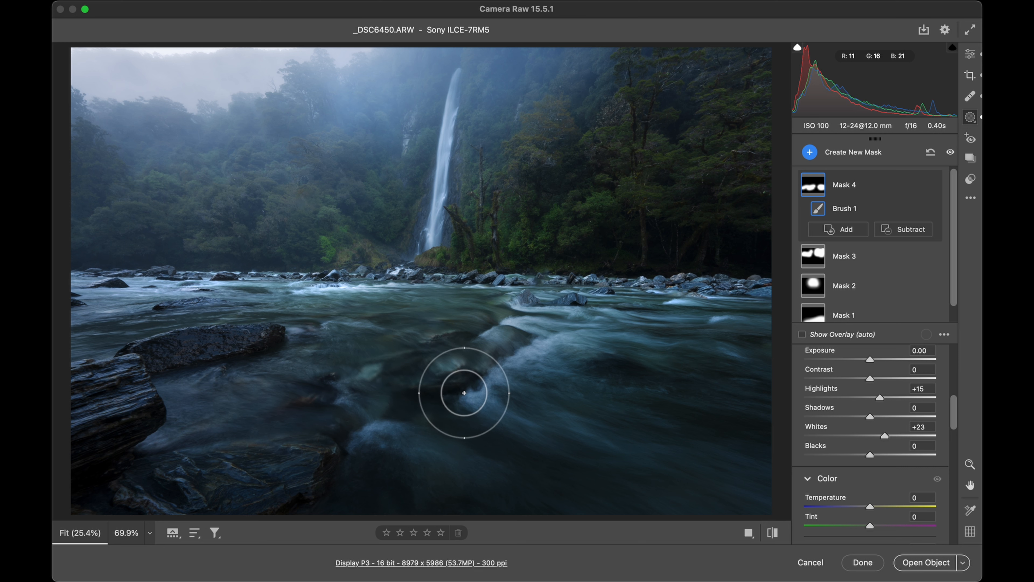
left_click(970, 54)
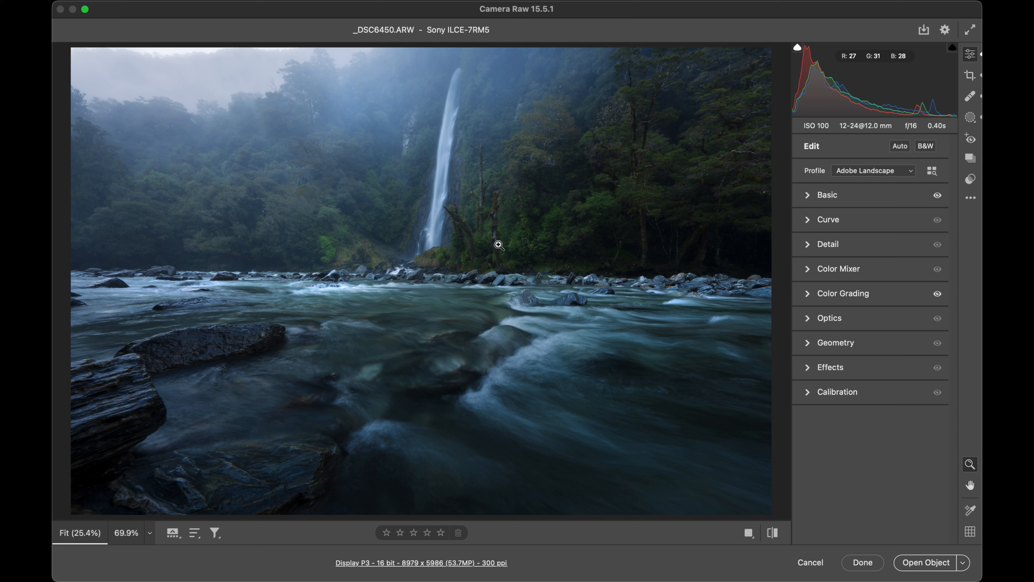
- Prepare a new brush mask with brush size 30, Temperature +15 and Tint +8
key("k")
key("bracketright")
key("bracketright")
key("bracketright")
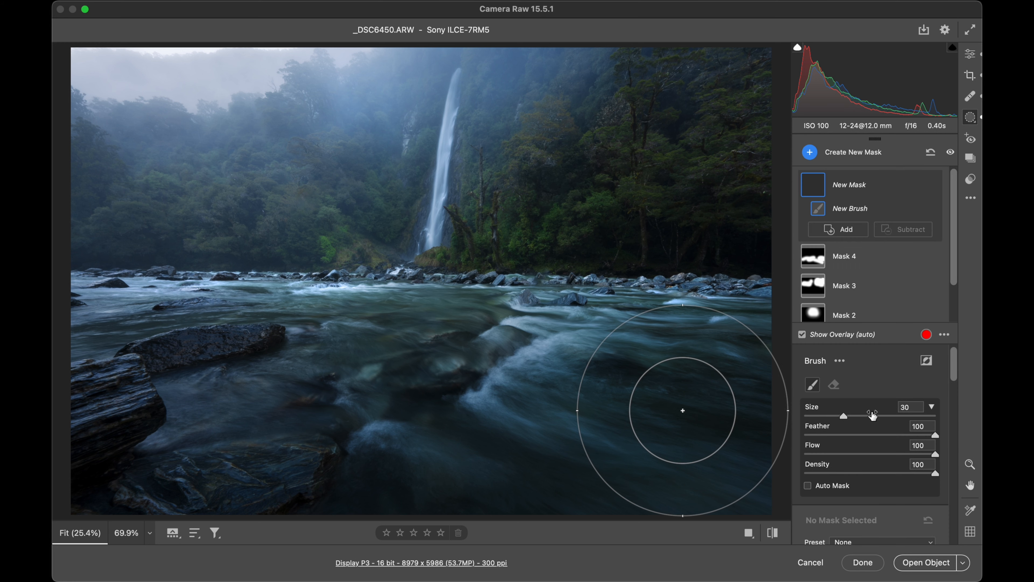
scroll(882, 441, "down", 10)
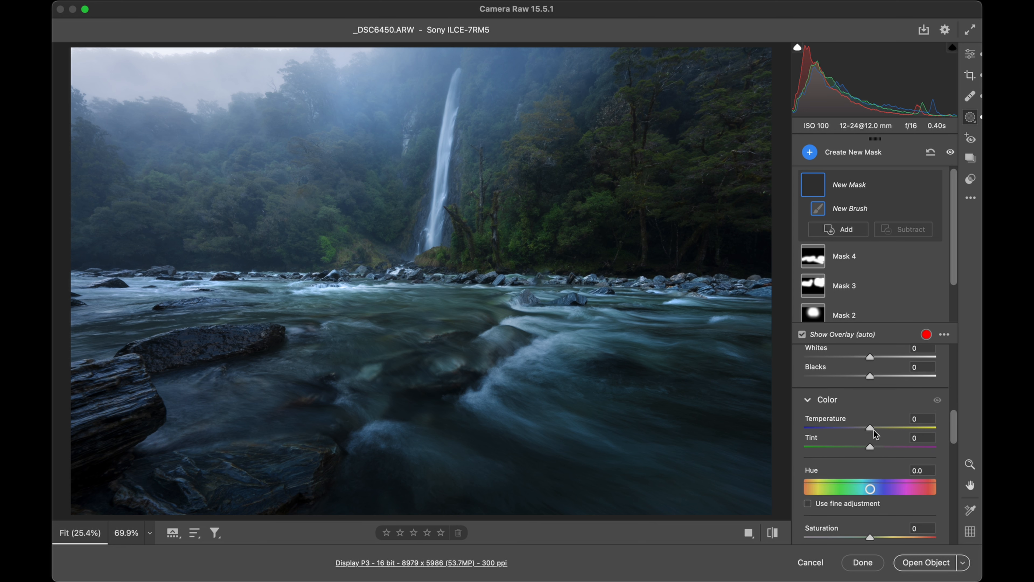
scroll(875, 432, "down", 2)
scroll(884, 414, "down", 2)
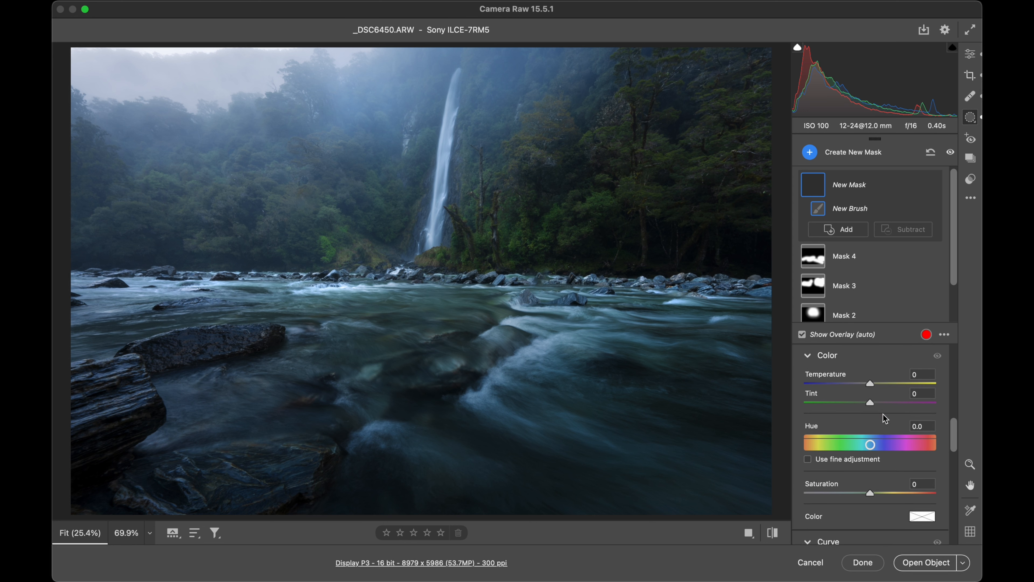
left_click(881, 366)
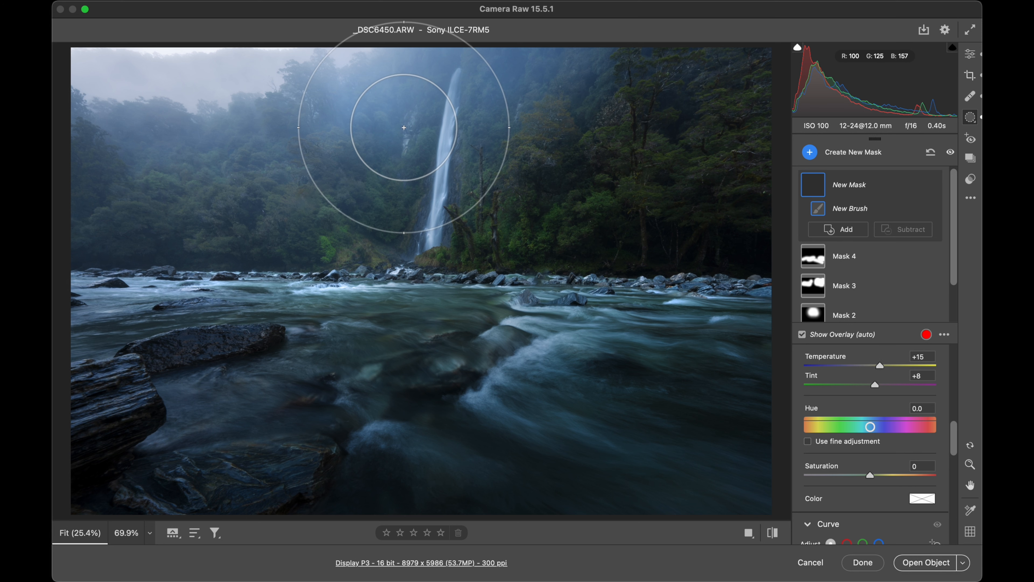
- Paint the warming mask across the misty sky, fine-tune its temperature and tint, and return to the general edit settings
left_click_drag(323, 28, 256, 63)
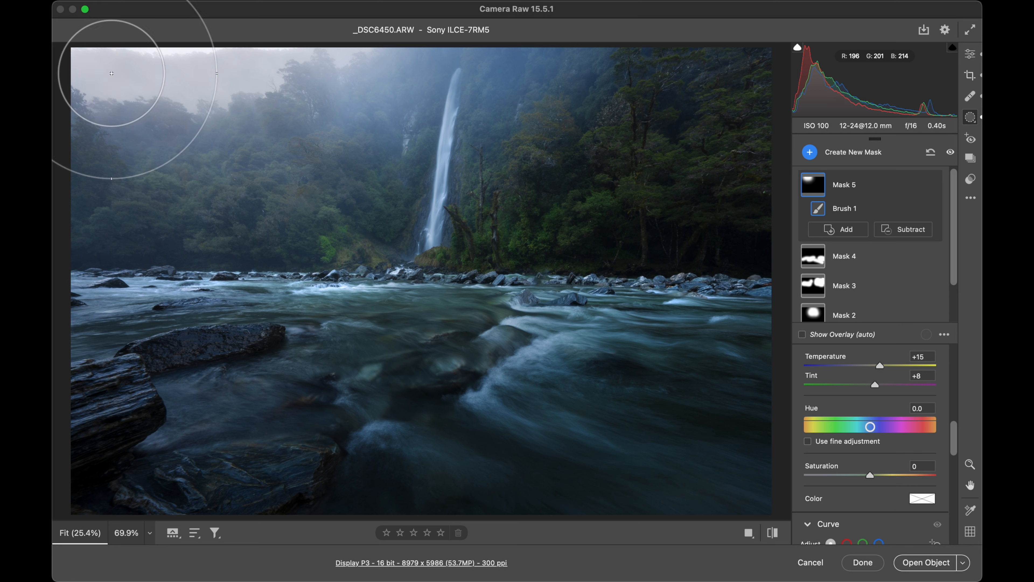
left_click_drag(108, 72, 325, 57)
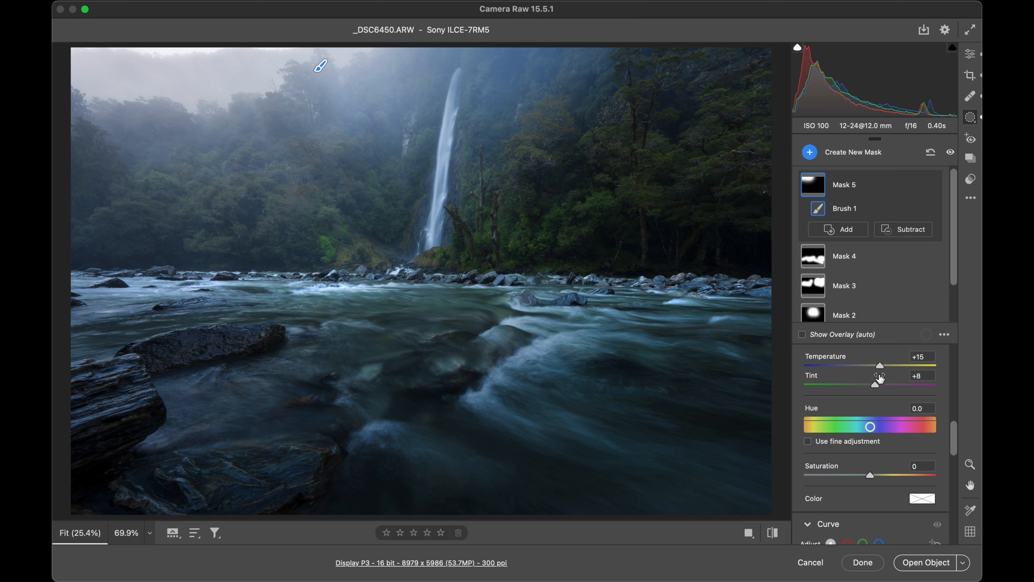
left_click_drag(880, 367, 872, 385)
left_click(972, 55)
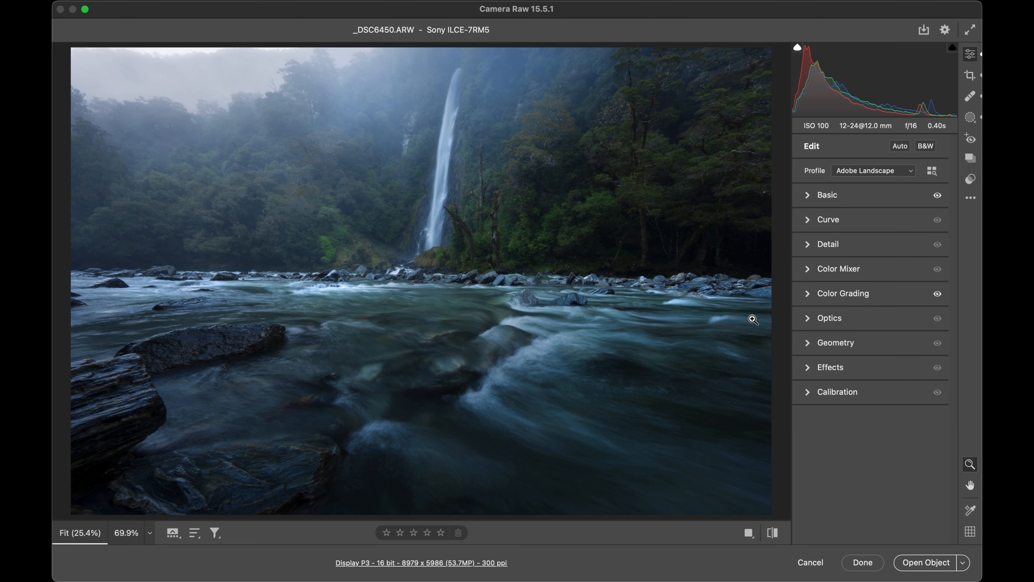
- Compare the masked result with the original and review the overall composition at a reduced size
key("backslash")
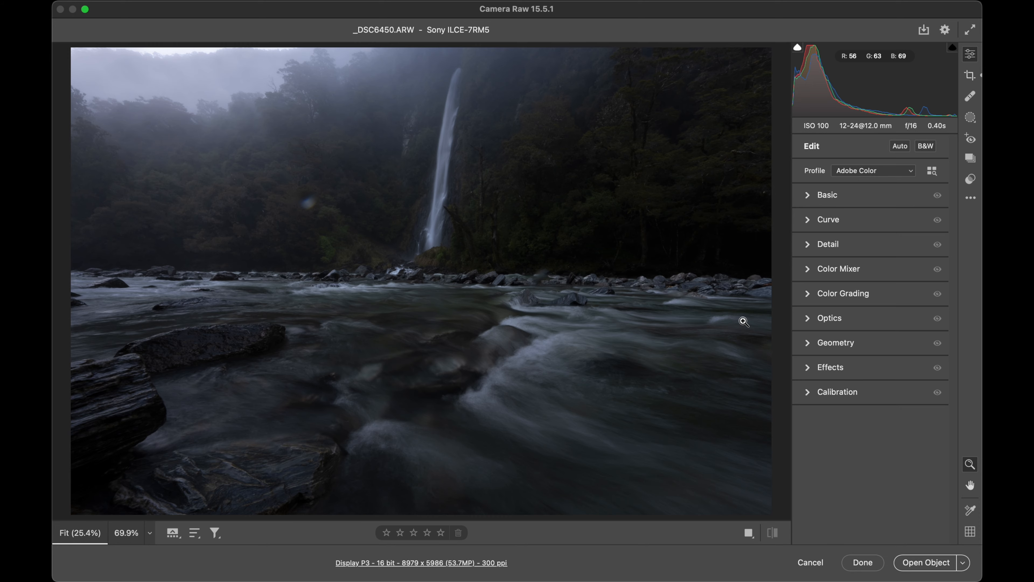
key("backslash")
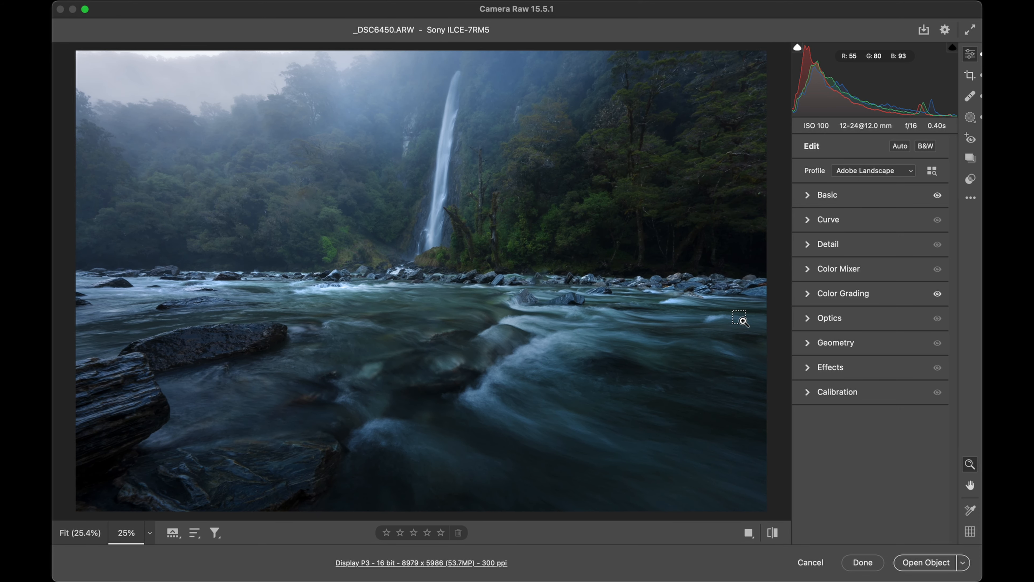
left_click(741, 320, "alt")
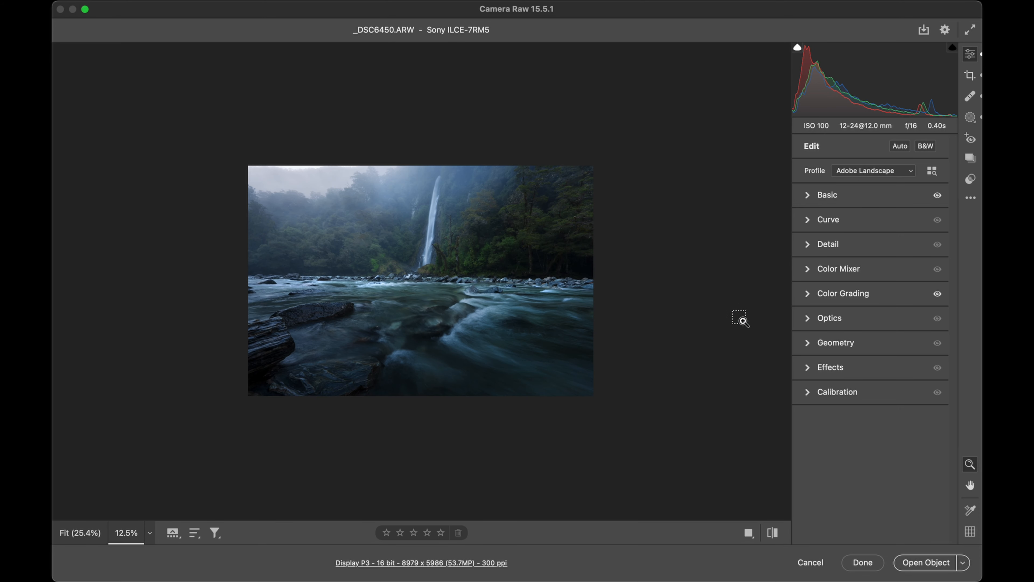
left_click(742, 320)
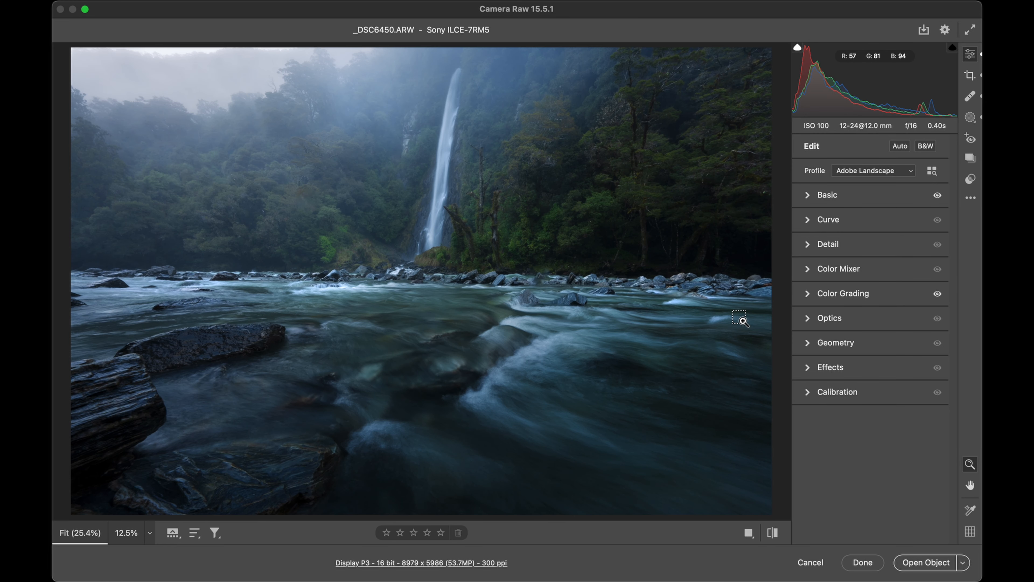
- Add subtle contrast with the parametric curve, setting Darks to -5 and Lights to +5
left_click(830, 220)
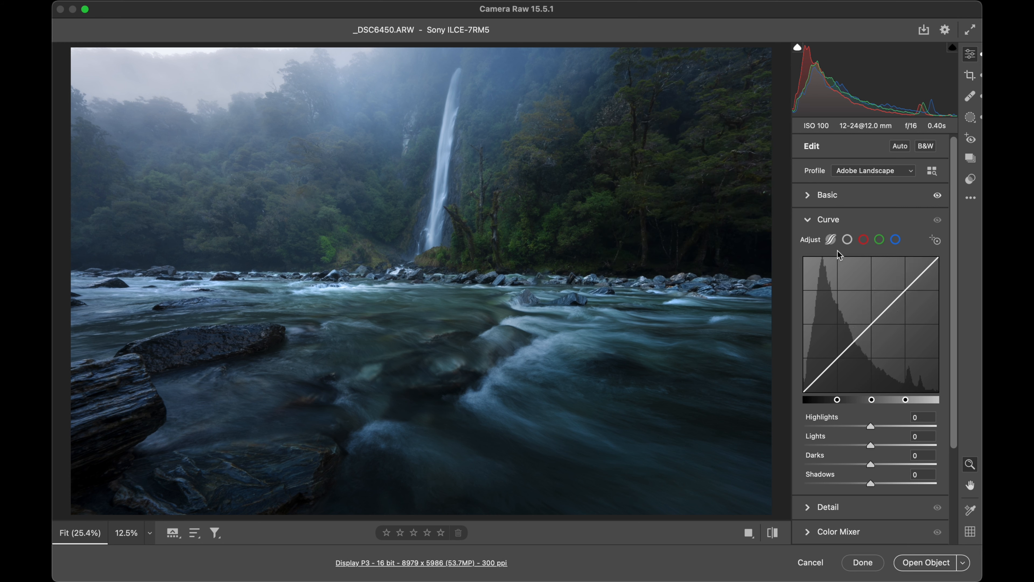
left_click_drag(869, 466, 876, 452)
double_click(873, 445)
double_click(867, 465)
left_click_drag(870, 469, 868, 470)
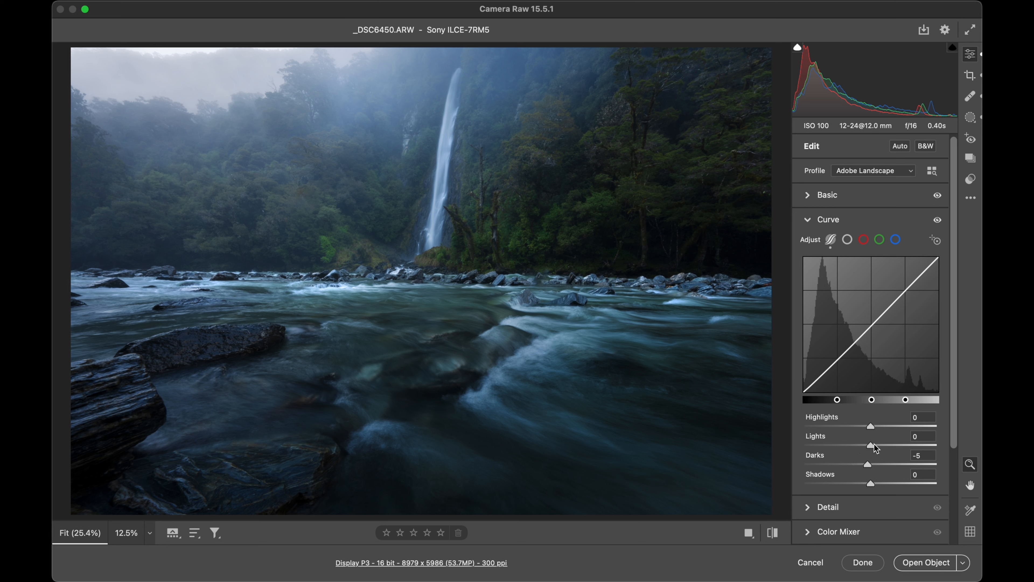
left_click_drag(880, 447, 875, 445)
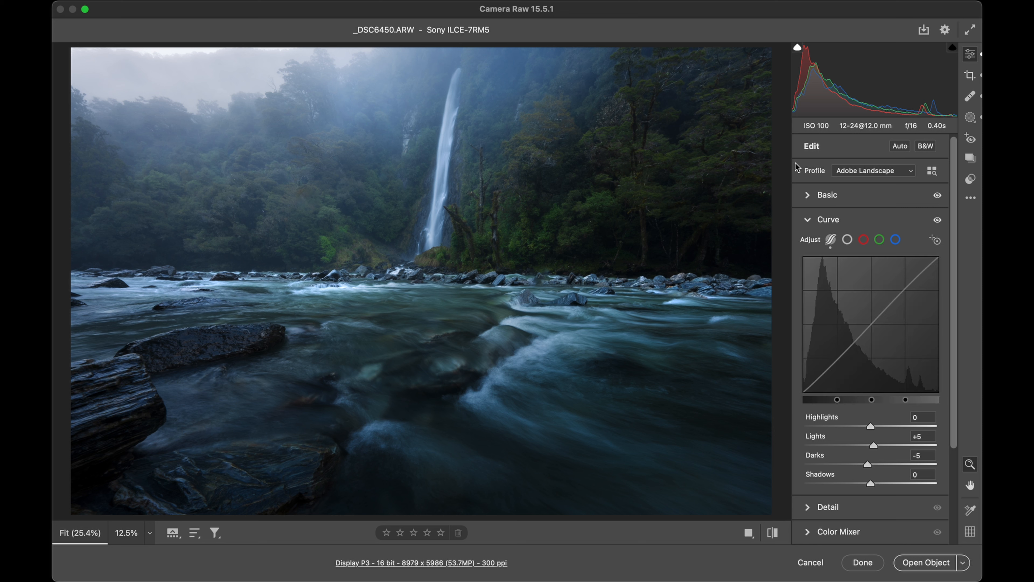
- Review the Hue and Saturation controls of the HSL Color Mixer for the waterfall photo
left_click(818, 220)
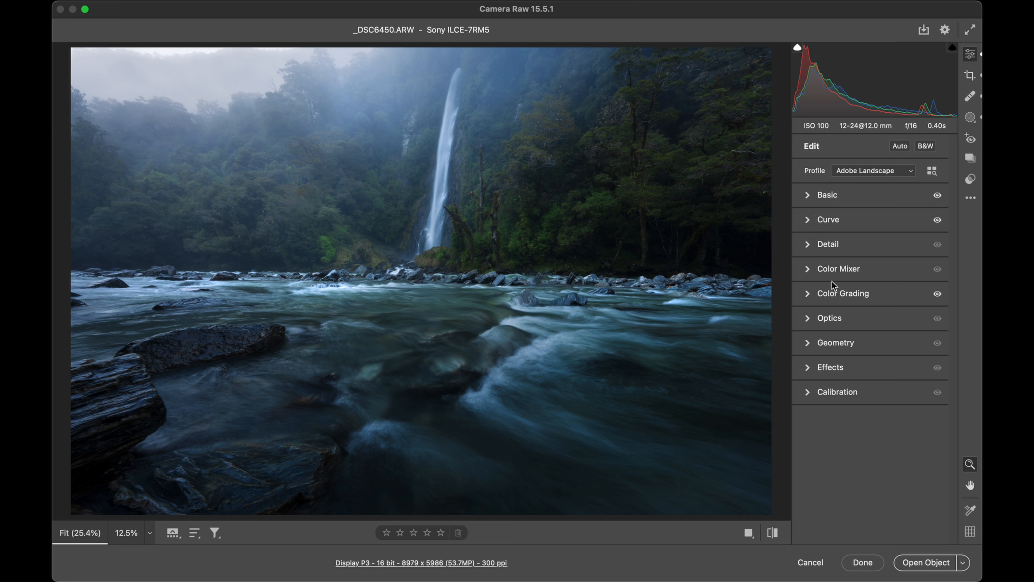
left_click(833, 272)
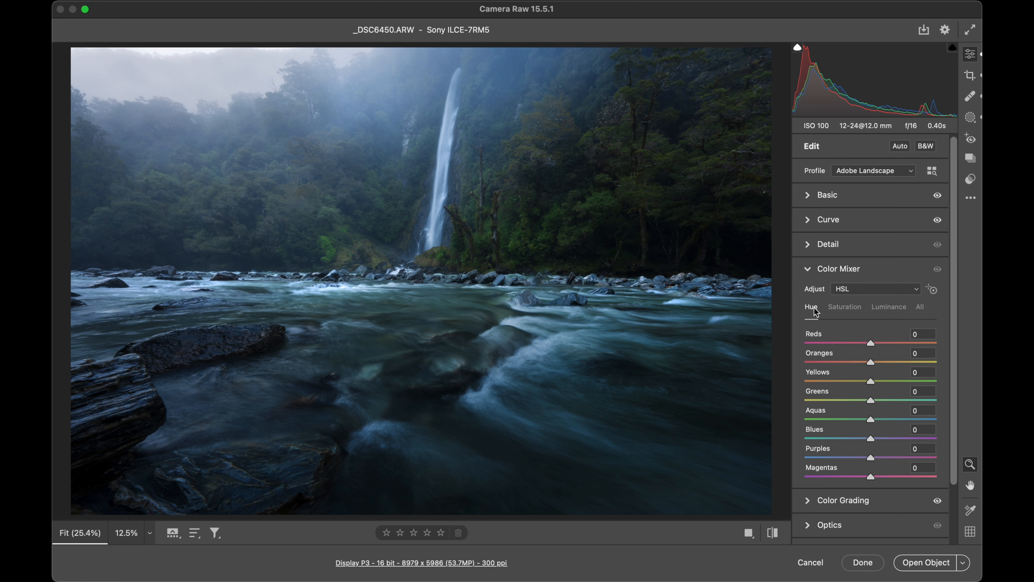
left_click(838, 311)
left_click(875, 315)
left_click(839, 309)
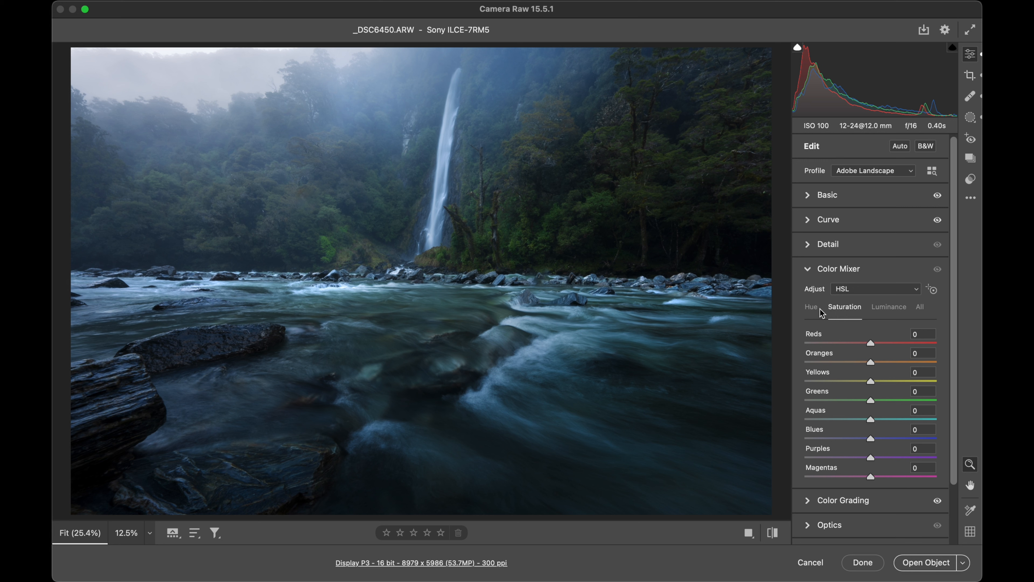
left_click(819, 308)
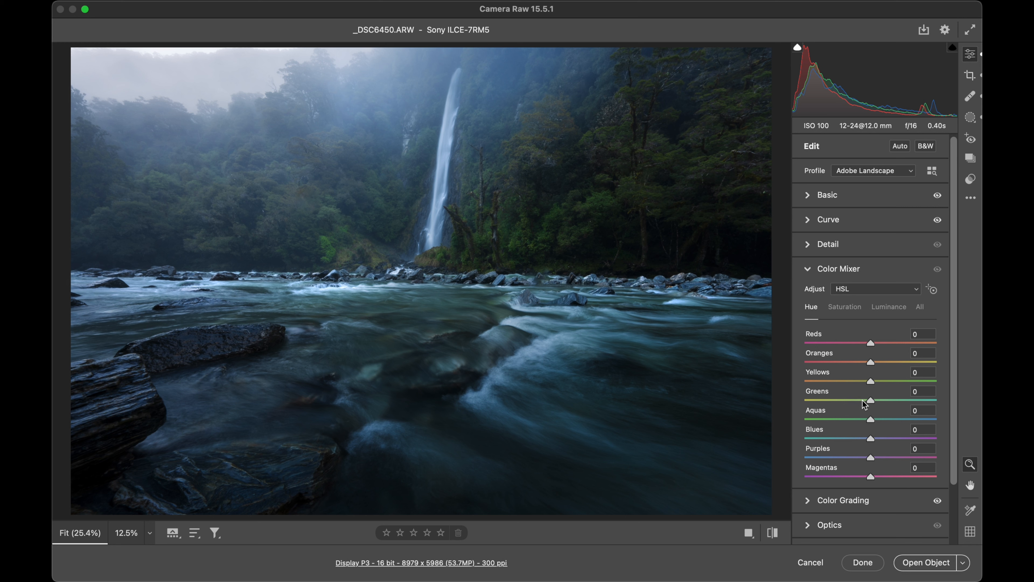
- Try shifting the Greens, Yellows and Blues hues in the Color Mixer, resetting the trial values
left_click_drag(864, 400, 872, 381)
double_click(885, 400)
double_click(871, 381)
mouse_move(870, 439)
left_mouse_down()
mouse_move(822, 439)
mouse_move(881, 438)
mouse_move(873, 440)
left_mouse_up()
- Try adjusting the Greens luminance in the Color Mixer, reset it and leave the mixer
left_click(845, 306)
left_click(889, 307)
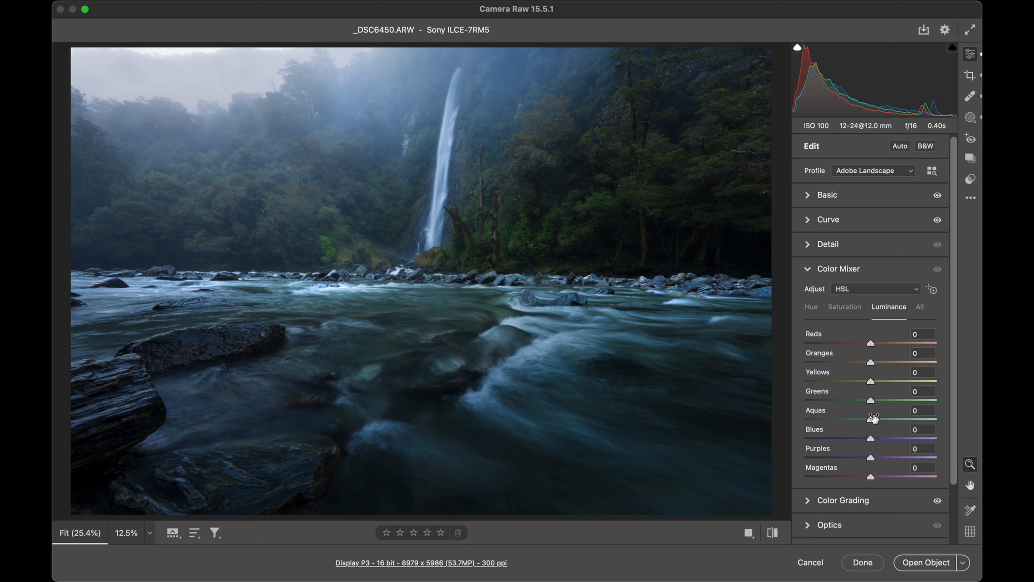
mouse_move(874, 404)
left_mouse_down()
mouse_move(898, 402)
mouse_move(860, 404)
mouse_move(905, 403)
mouse_move(881, 405)
left_mouse_up()
double_click(879, 401)
left_click(835, 269)
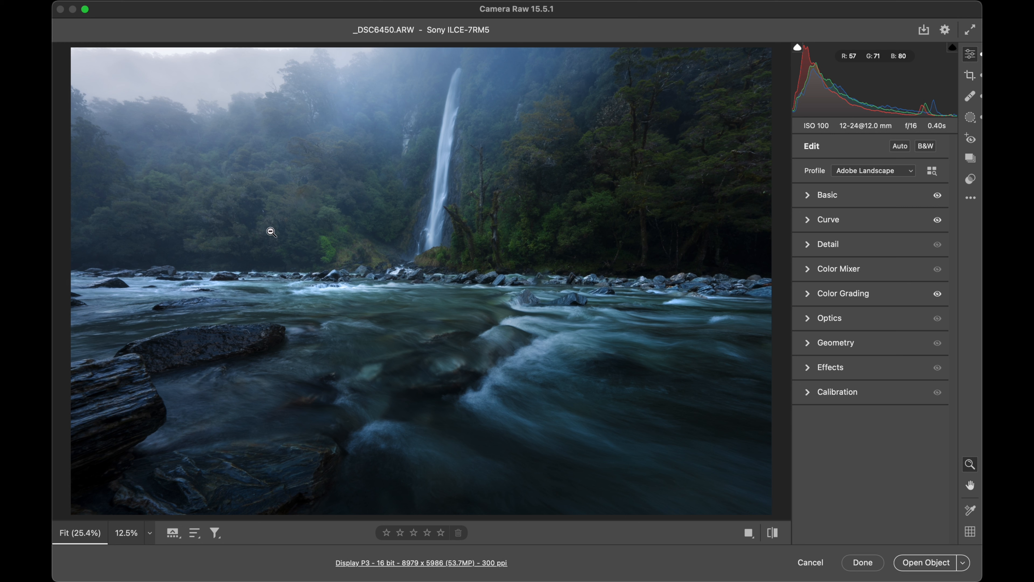
- Prepare a new brush mask with brush size 26, Exposure -0.15 and Highlights -41
key("k")
key("bracketleft")
key("bracketleft")
key("bracketleft")
key("bracketleft")
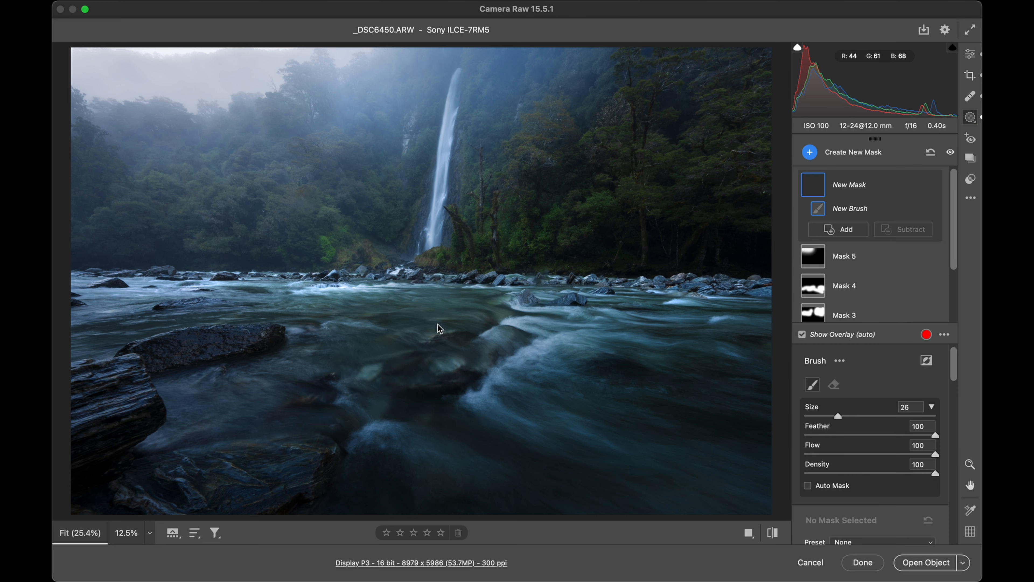
scroll(867, 499, "down", 5)
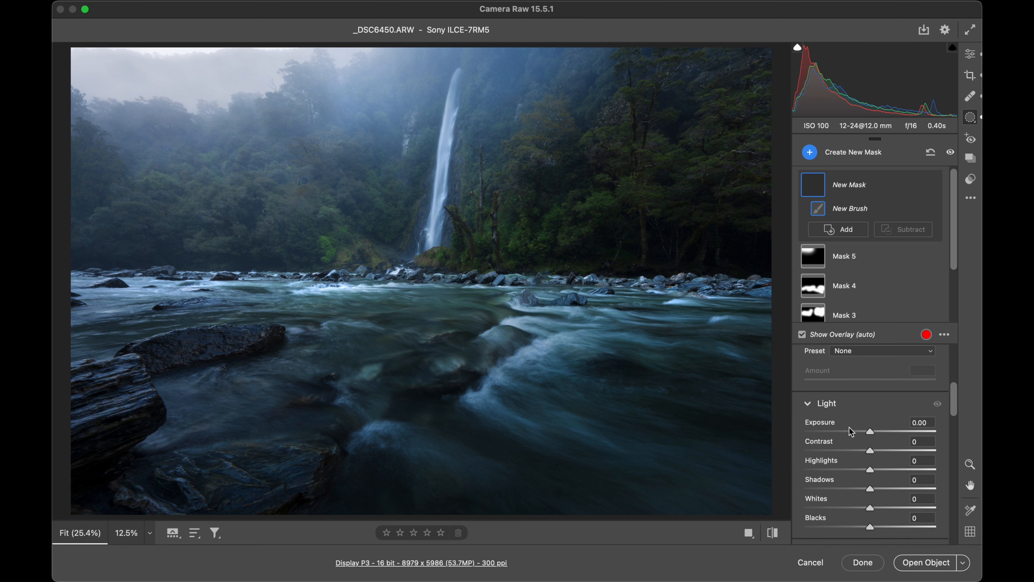
left_click_drag(846, 471, 844, 469)
left_click_drag(870, 432, 868, 431)
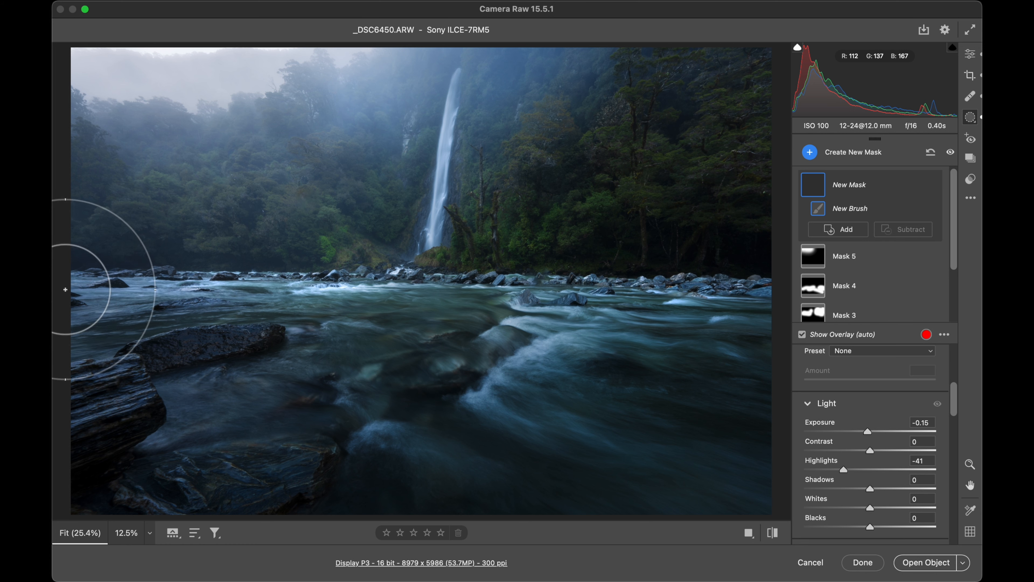
- Paint the darkening mask down the photo's left edge over the forest and river, and return to the general edit settings
left_click(53, 216)
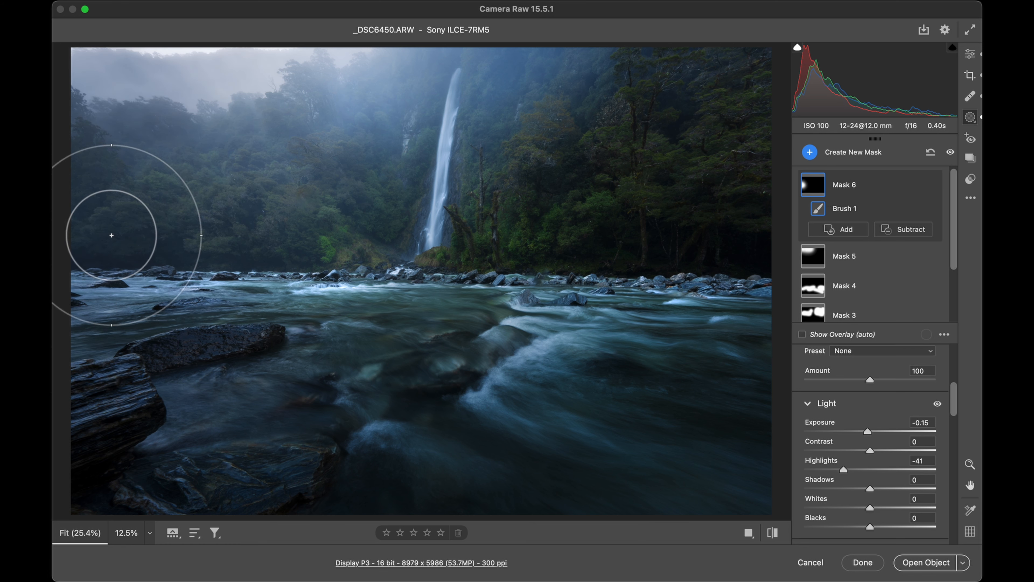
mouse_move(133, 271)
left_mouse_down()
mouse_move(100, 283)
mouse_move(211, 285)
mouse_move(264, 307)
mouse_move(93, 382)
left_mouse_up()
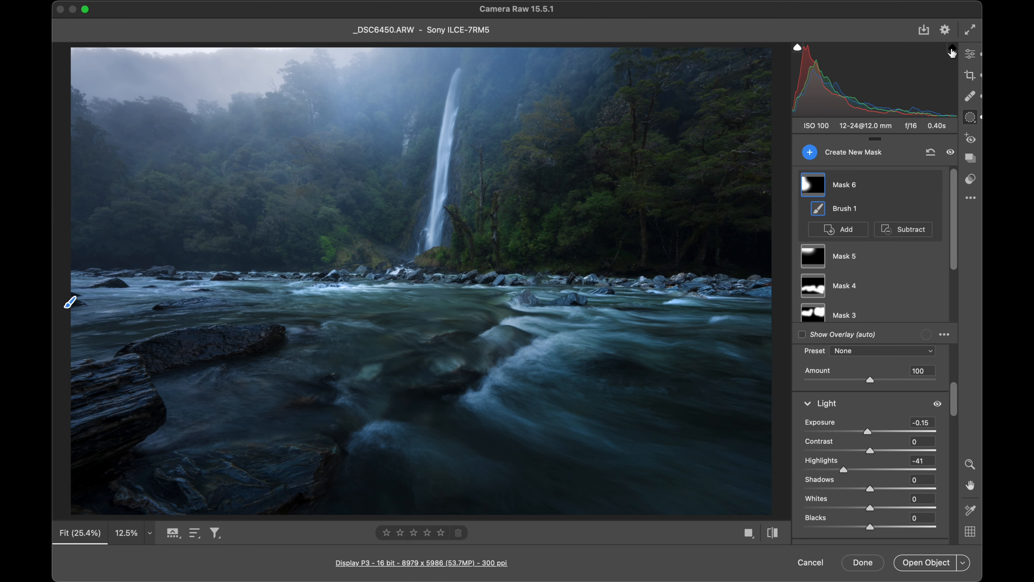
left_click(967, 53)
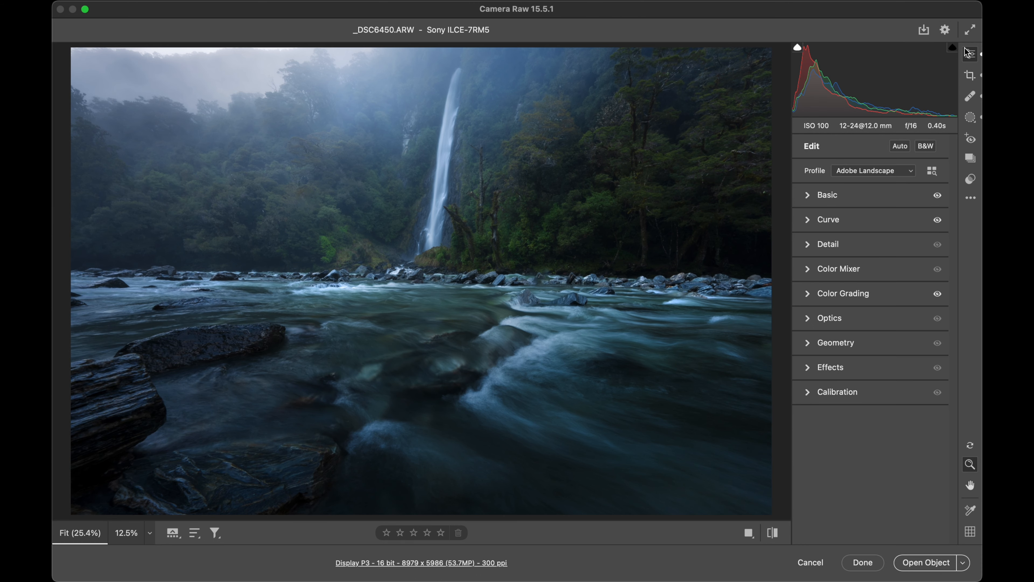
- Recheck the Basic adjustments and finish the raw edit of the waterfall photo
left_click(857, 199)
scroll(857, 418, "down", 10)
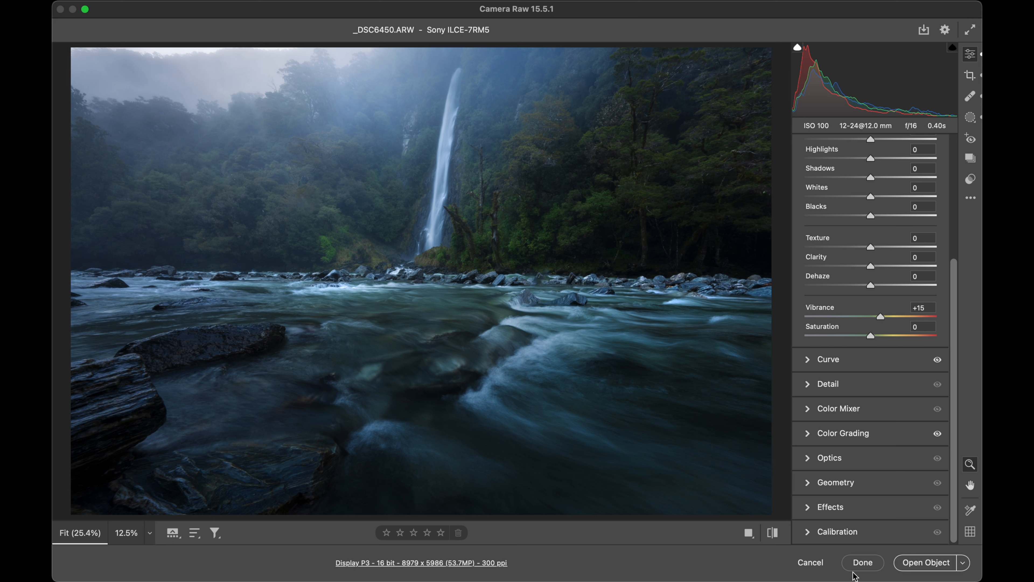
left_click(858, 563)
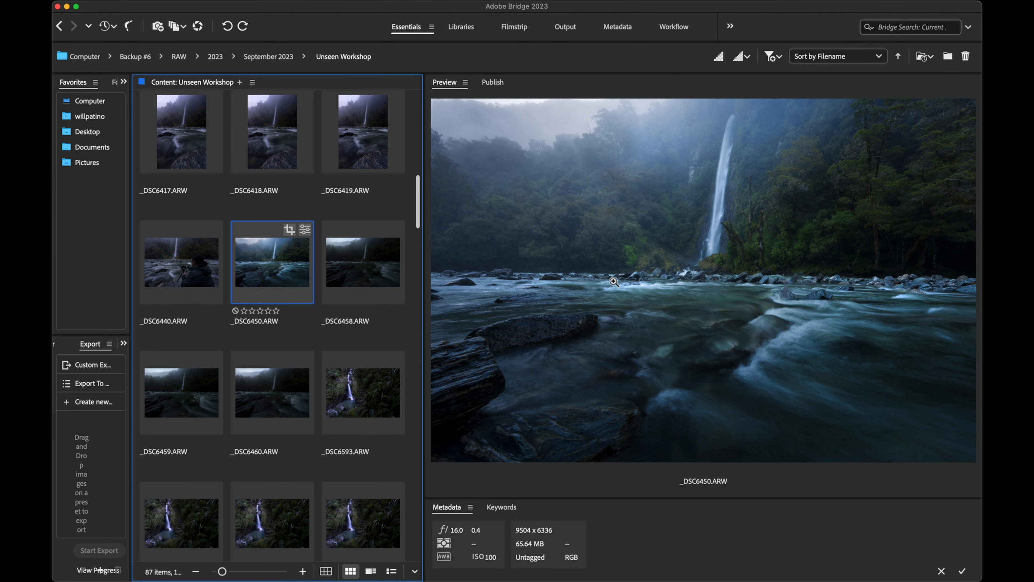
- In Bridge, preview the edited _DSC6450.ARW, reopen it in Camera Raw and review its Basic settings
left_click(367, 269)
left_click(289, 272)
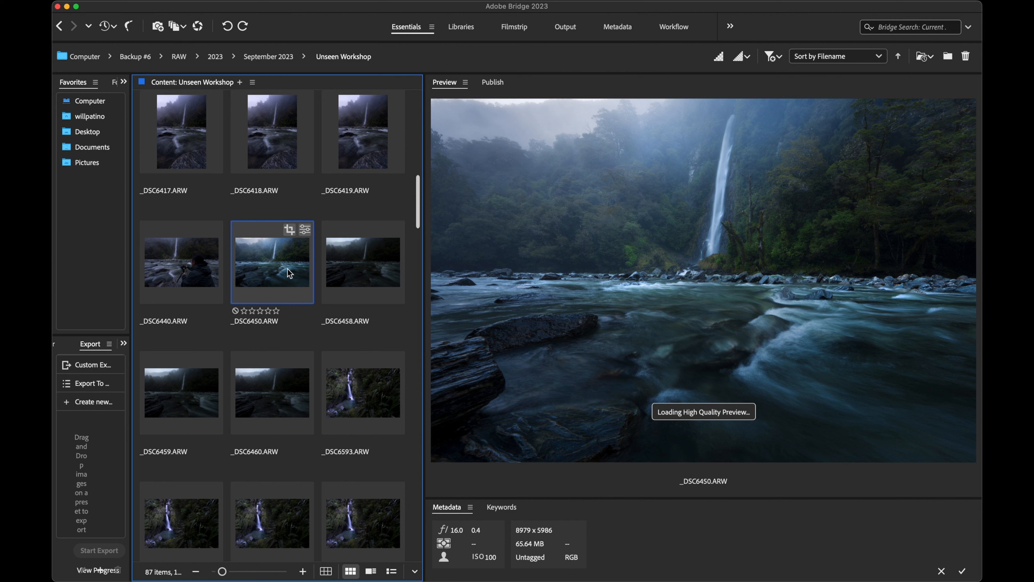
double_click(289, 272)
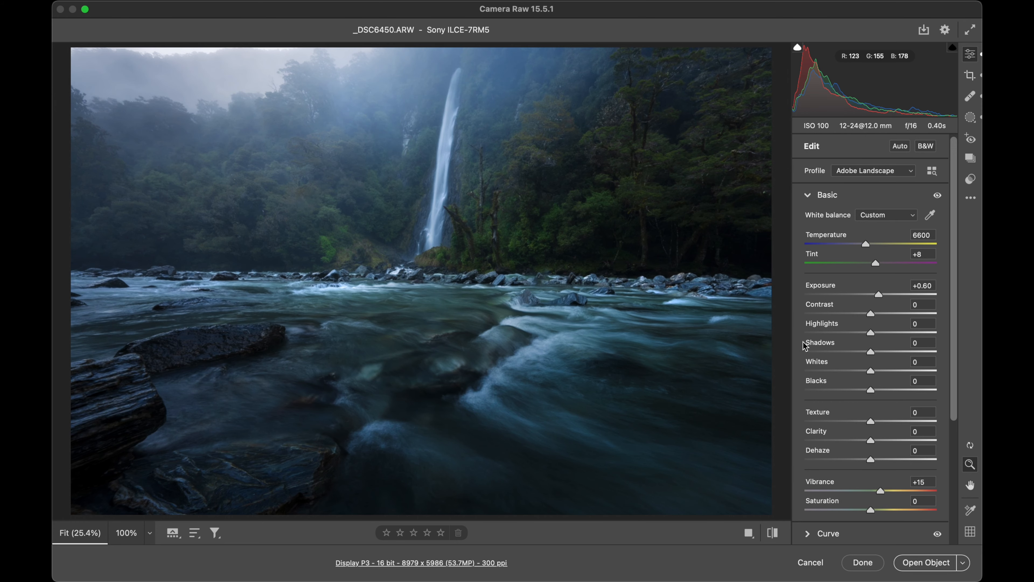
scroll(903, 466, "down", 5)
scroll(903, 466, "up", 5)
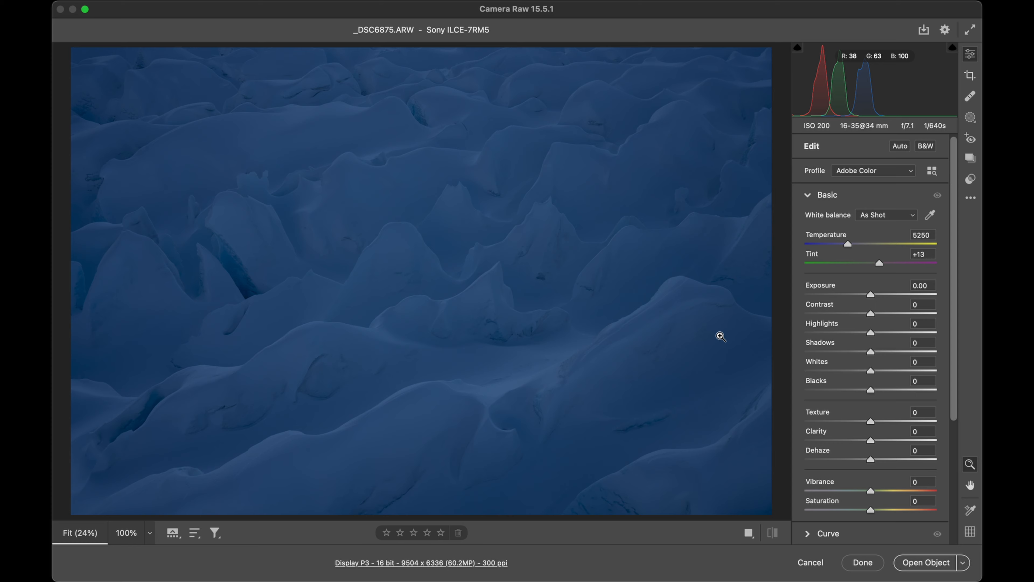
- Apply the Adobe Landscape profile to the glacier photo _DSC6875.ARW
left_click(826, 196)
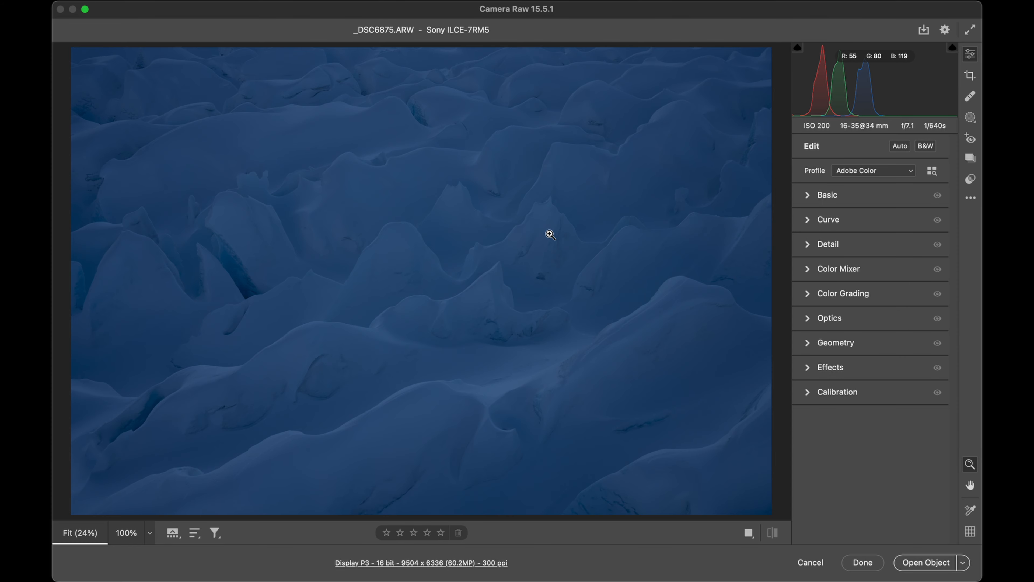
left_click(844, 171)
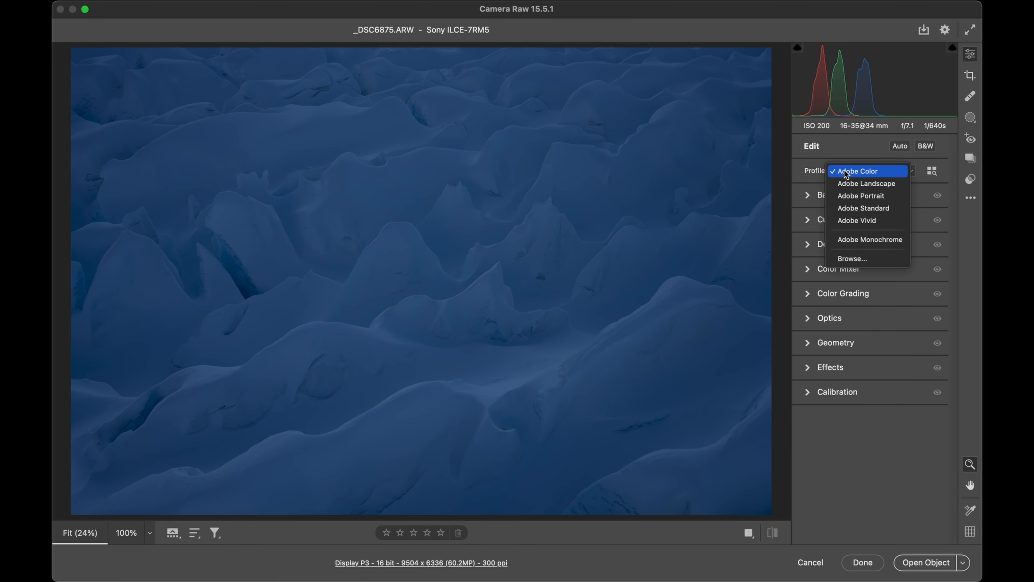
left_click(850, 184)
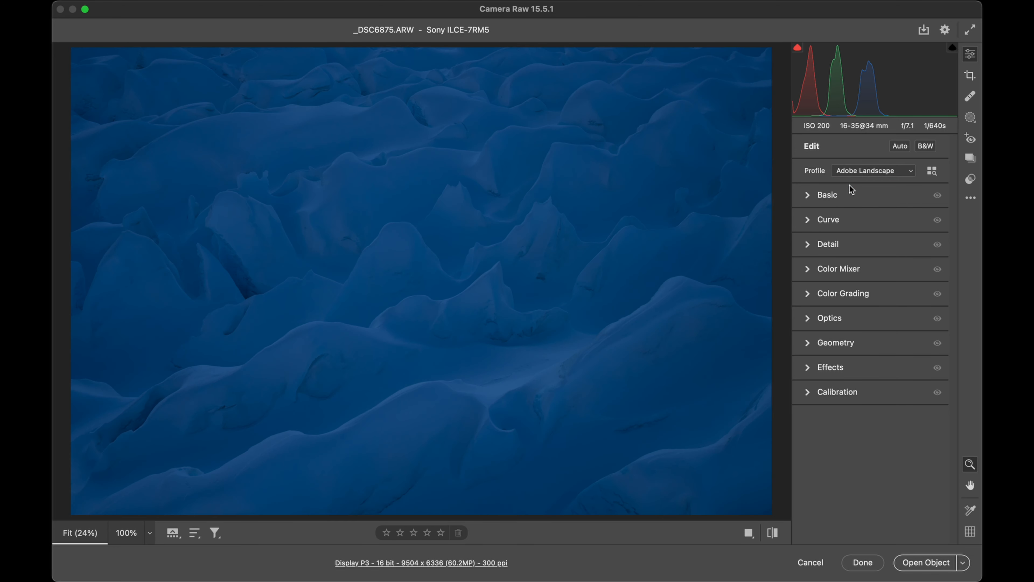
- Warm the white balance by setting Temperature to 5800, and inspect the ice detail
left_click(827, 195)
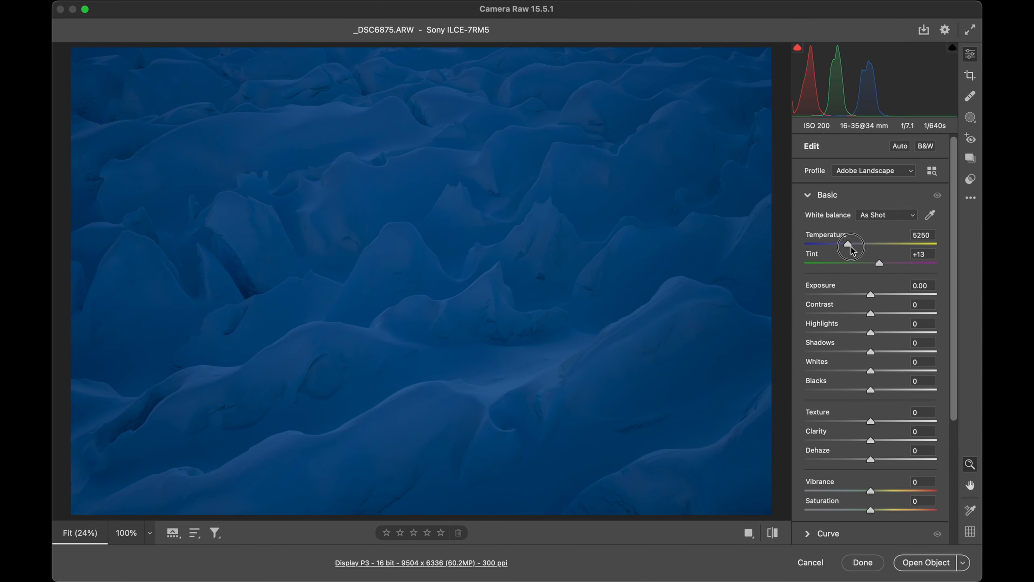
left_click_drag(849, 244, 859, 247)
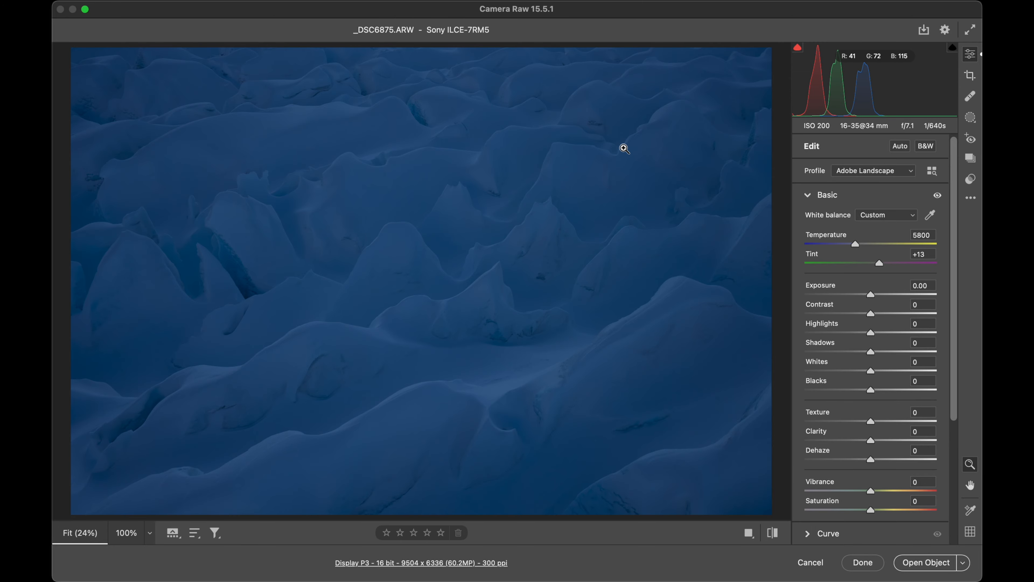
left_click_drag(499, 257, 560, 254)
key("super+0")
- Brighten the ice with Exposure +0.75 and Whites +50, and compare with the original
left_click_drag(871, 294, 884, 294)
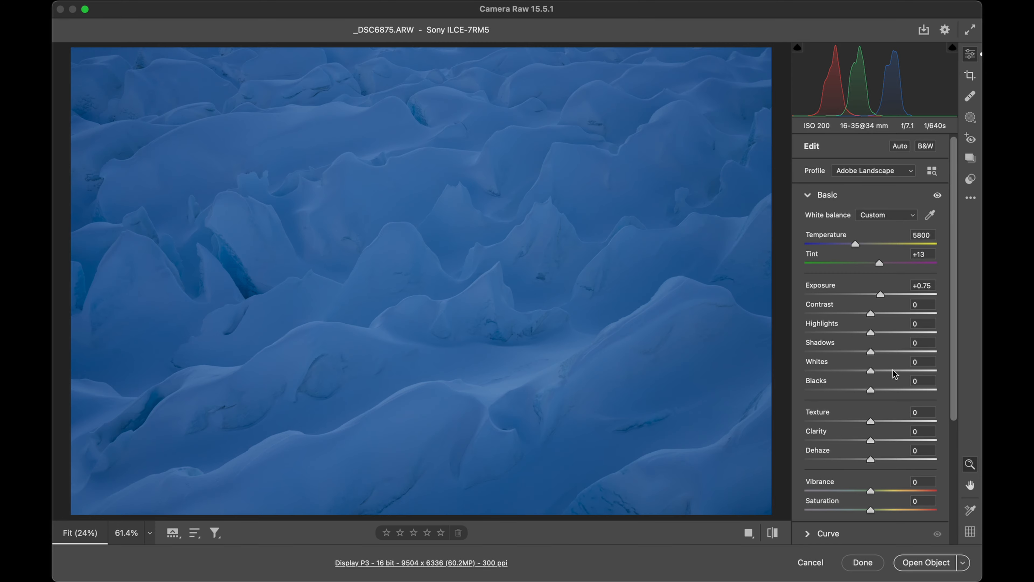
mouse_move(893, 370)
left_mouse_down()
mouse_move(885, 372)
mouse_move(901, 373)
left_mouse_up()
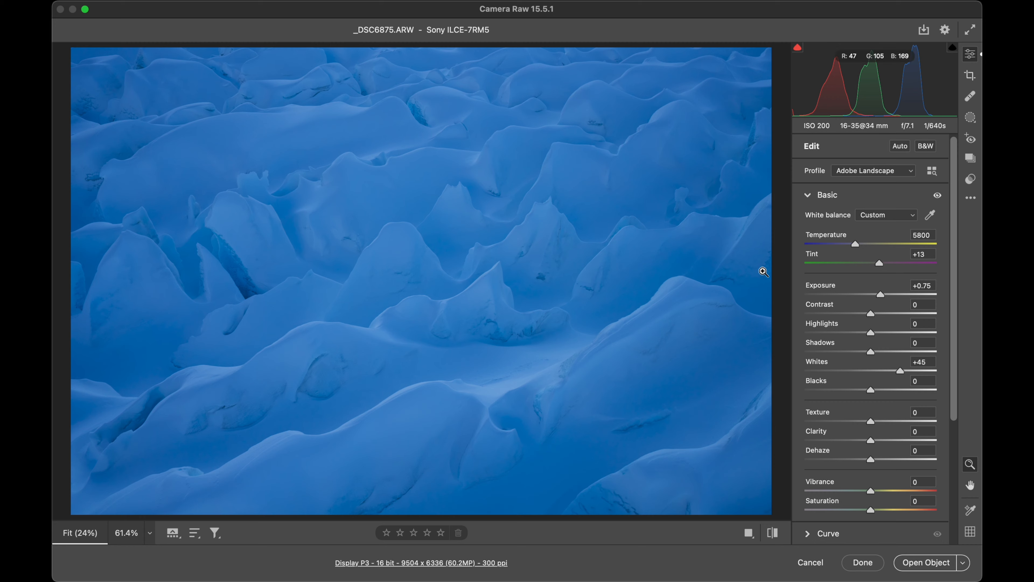
left_click_drag(902, 377, 906, 378)
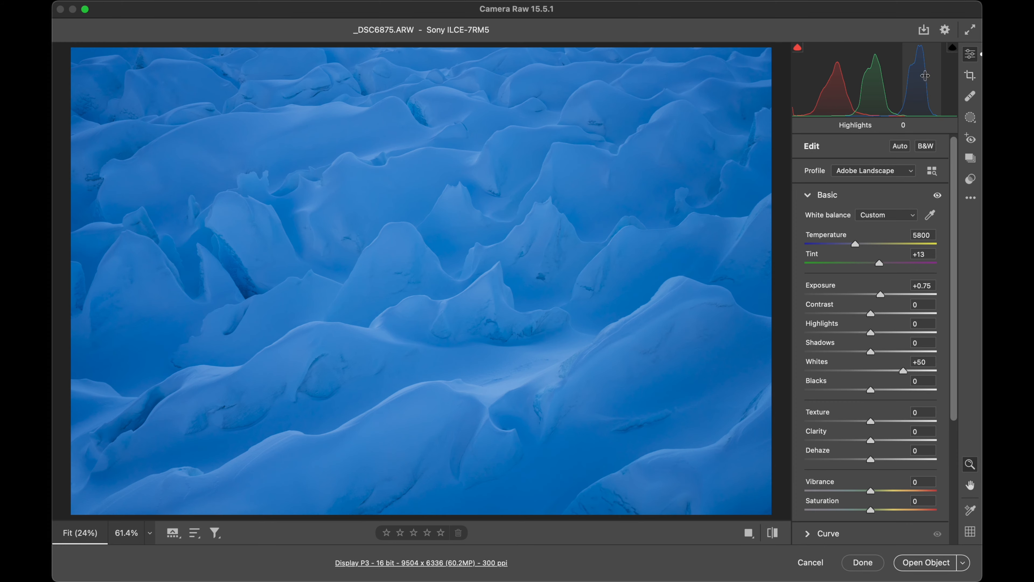
key("backslash")
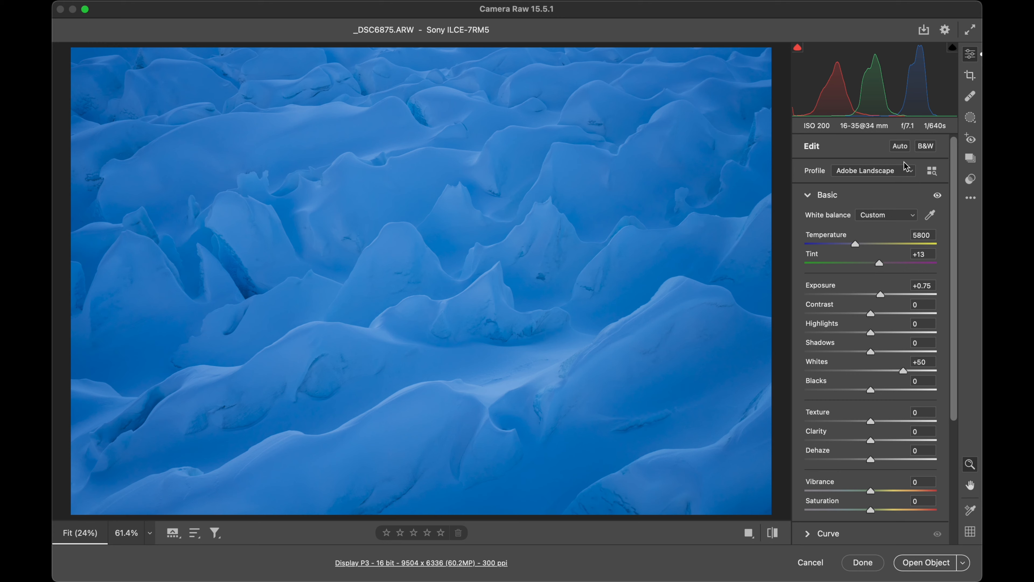
- Set Dehaze to +10 and Vibrance to +10 for the glacier photo
scroll(869, 360, "down", 3)
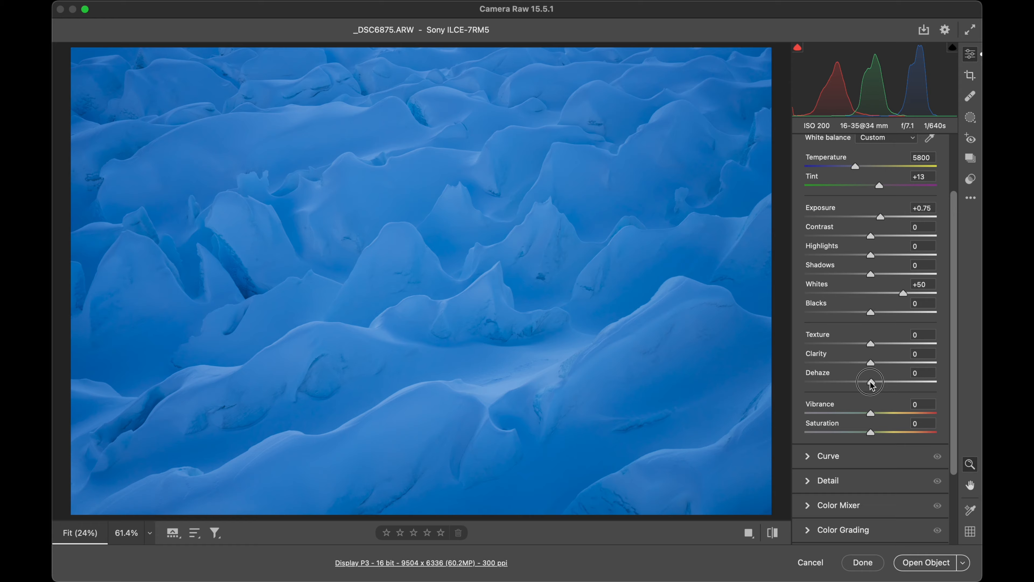
left_click_drag(871, 385, 878, 383)
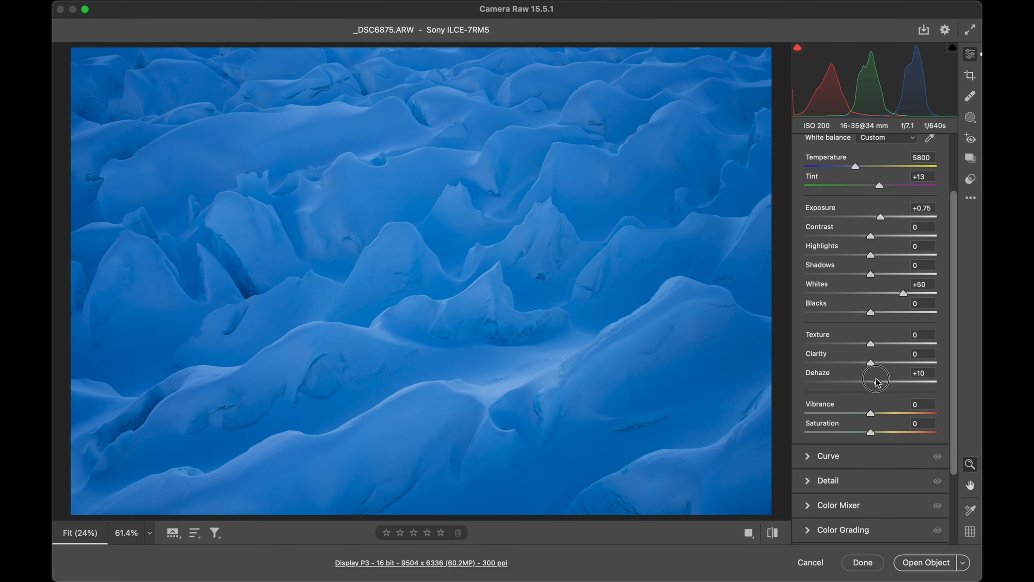
mouse_move(878, 383)
left_mouse_down()
mouse_move(862, 383)
mouse_move(876, 383)
left_mouse_up()
scroll(876, 376, "down", 3)
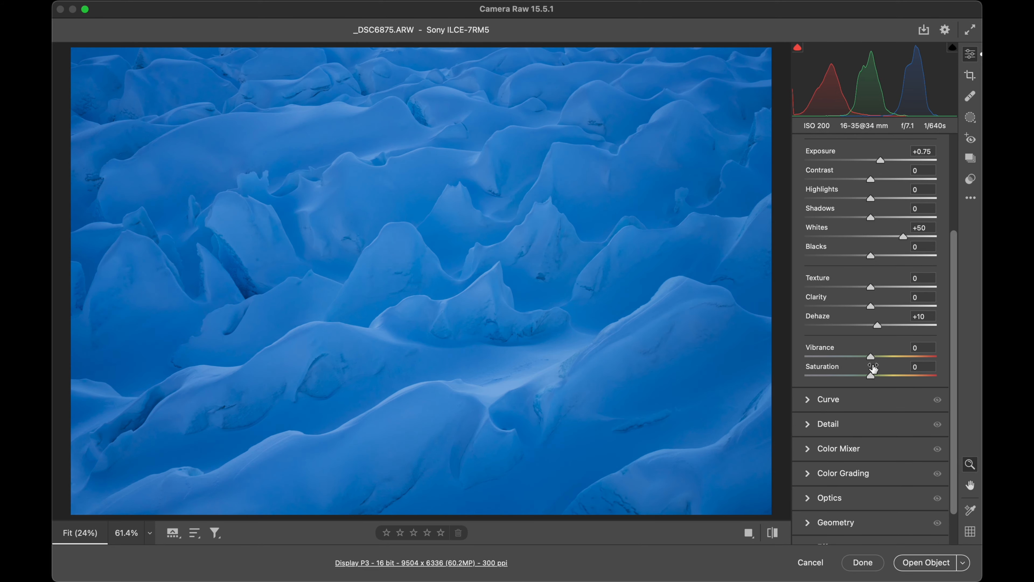
left_click_drag(871, 357, 878, 357)
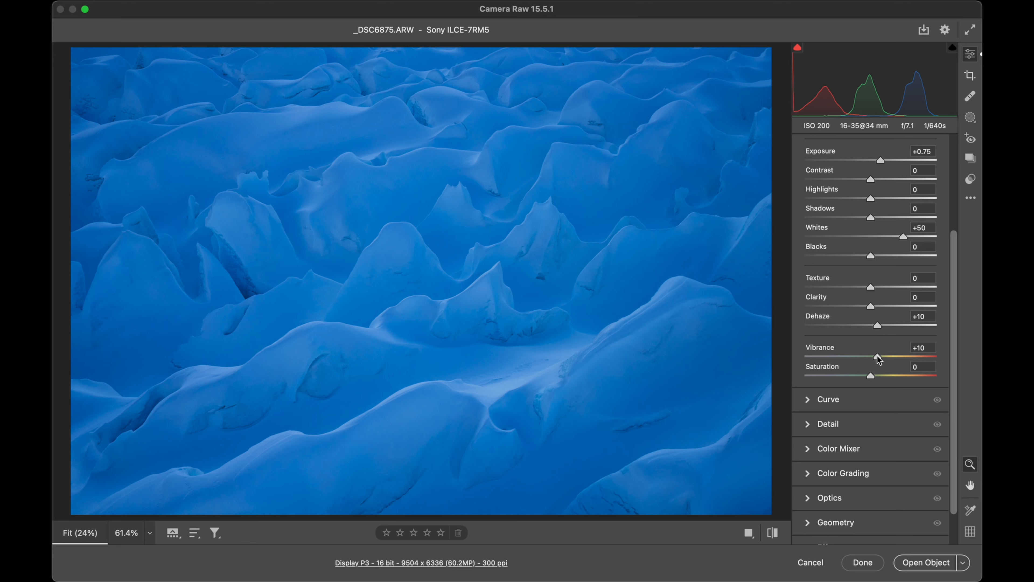
scroll(877, 358, "up", 6)
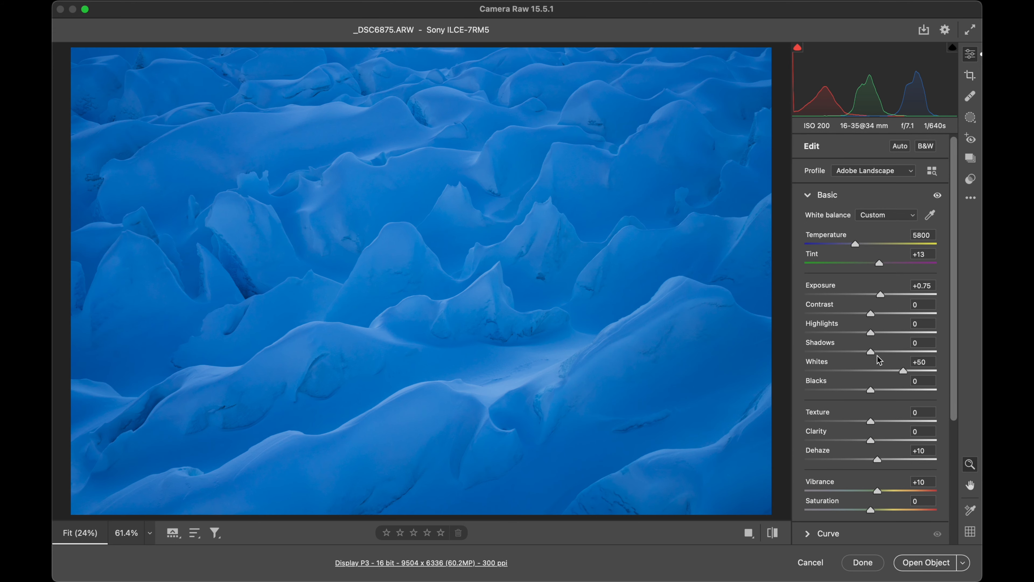
- Inspect the bright snow ridges, and grade the glacier's highlights warm with hue 46 and saturation 43
left_click(841, 195)
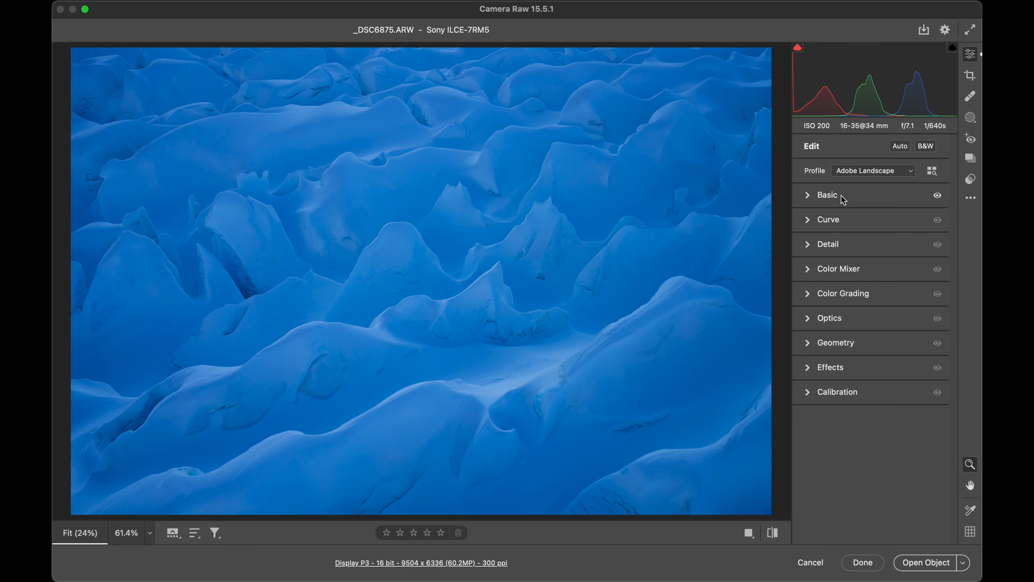
left_click(855, 294)
scroll(871, 350, "down", 3)
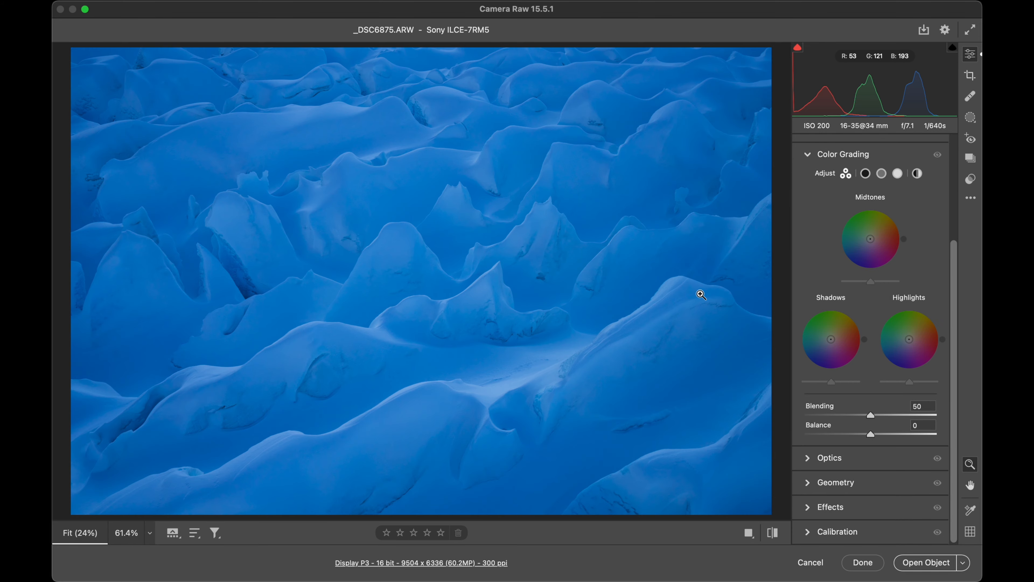
left_click(542, 352)
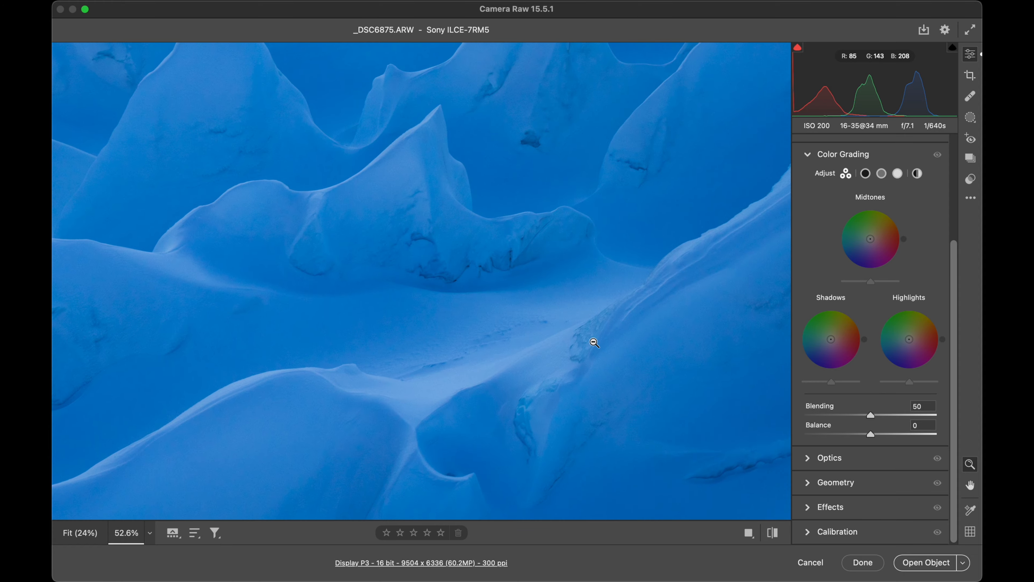
left_click_drag(463, 358, 487, 356)
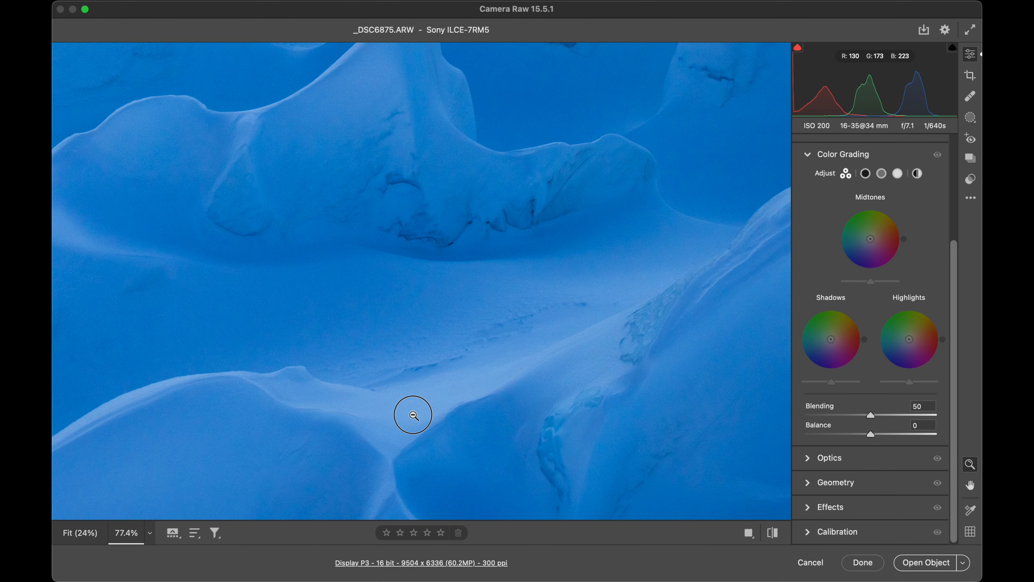
left_click_drag(411, 416, 493, 409)
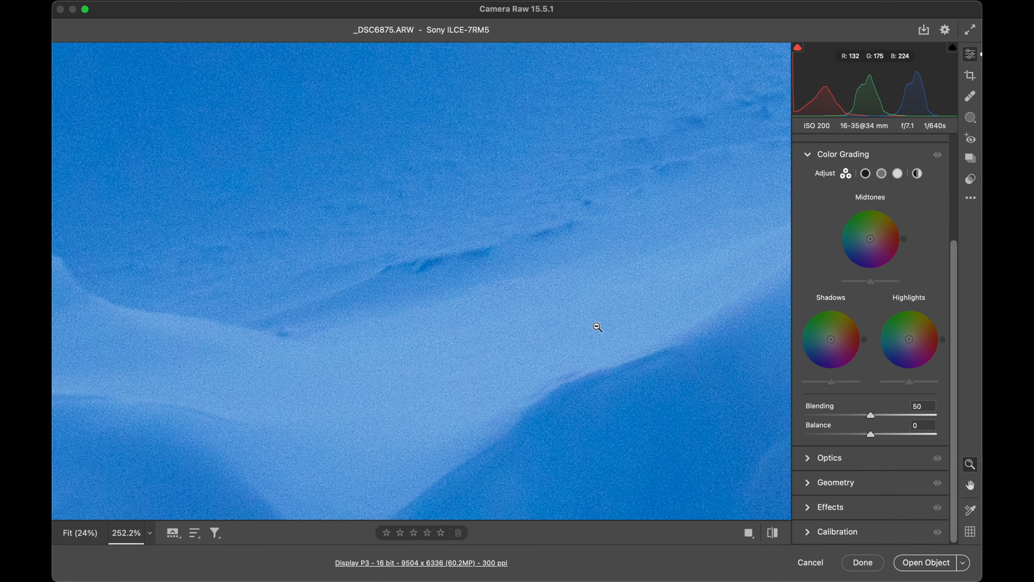
left_click(363, 385)
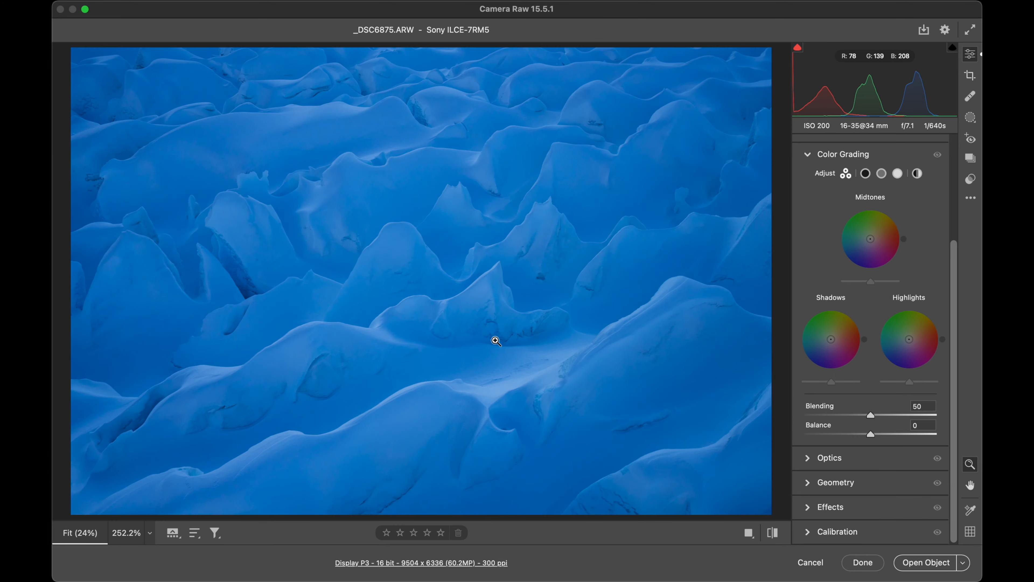
left_click_drag(487, 290, 596, 275)
left_click(634, 264)
left_click_drag(946, 343, 917, 331)
key("shift")
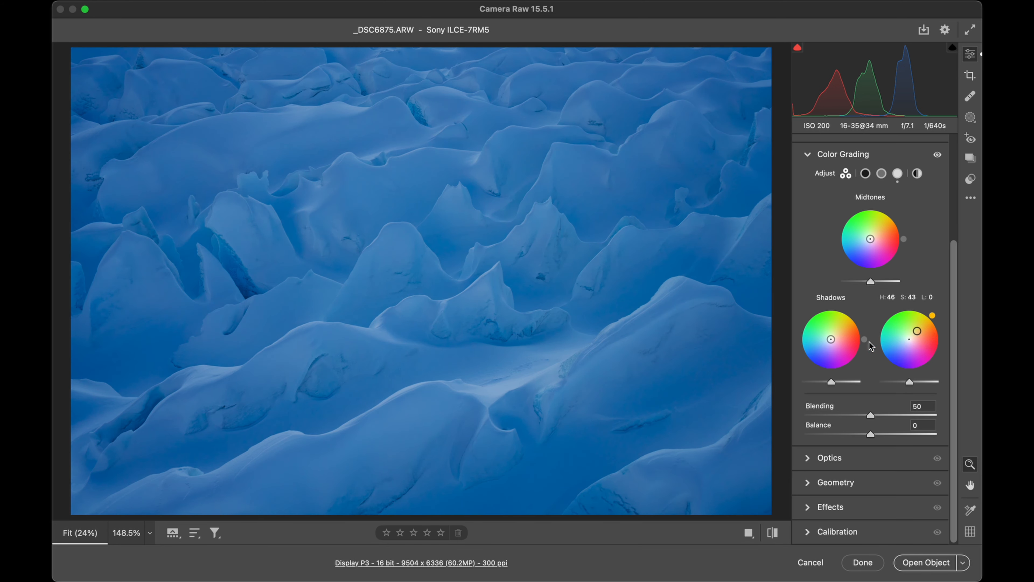
- Grade the shadows with hue 231 and saturation 21, and the midtones with hue 37 and saturation 16
left_click_drag(812, 366, 827, 344)
key("shift")
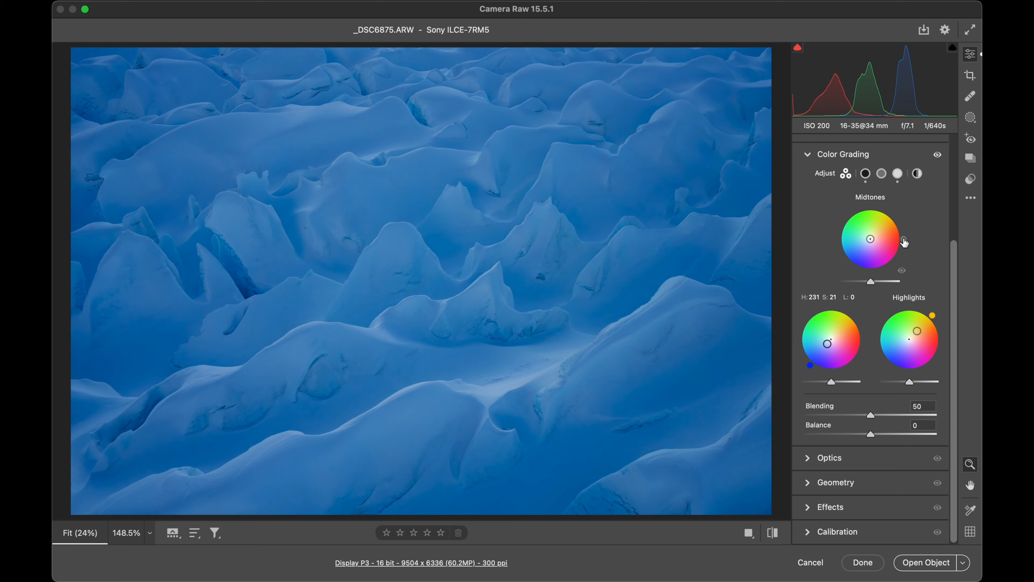
left_click_drag(905, 242, 874, 236)
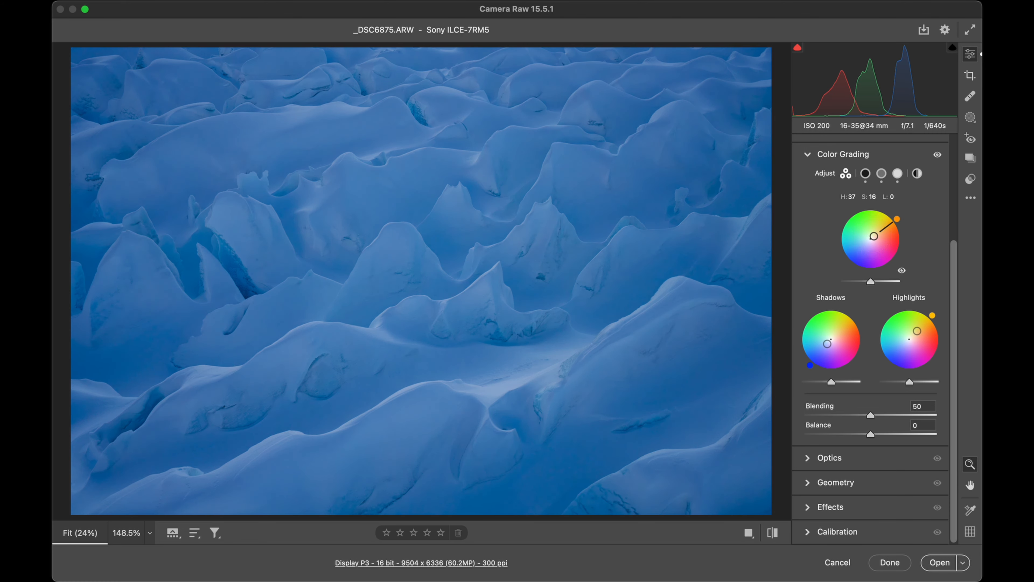
left_click(851, 150, "shift")
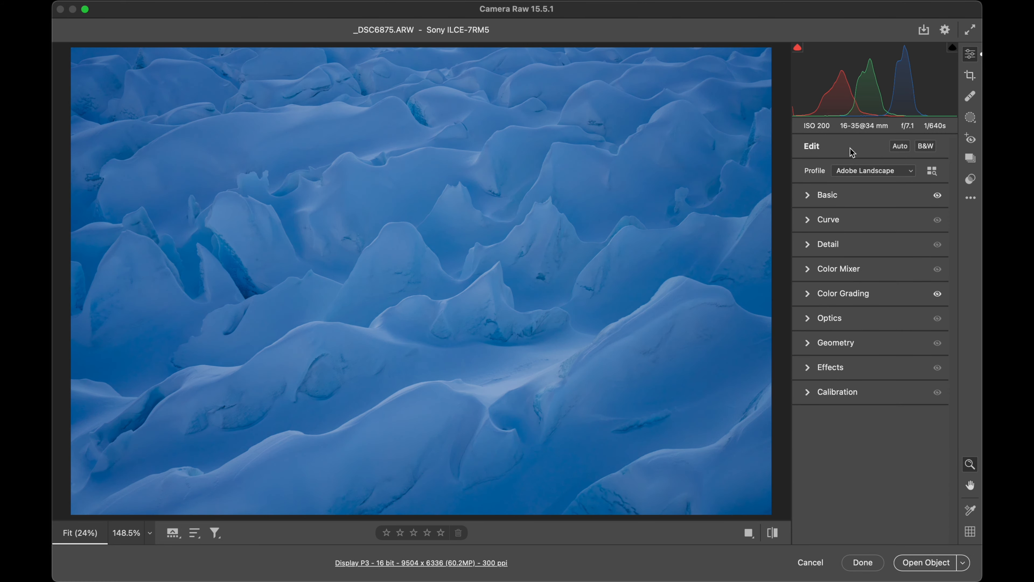
- Add contrast with the parametric curve using Lights +30 and Darks -10, and compare the photo with the original
left_click(832, 218)
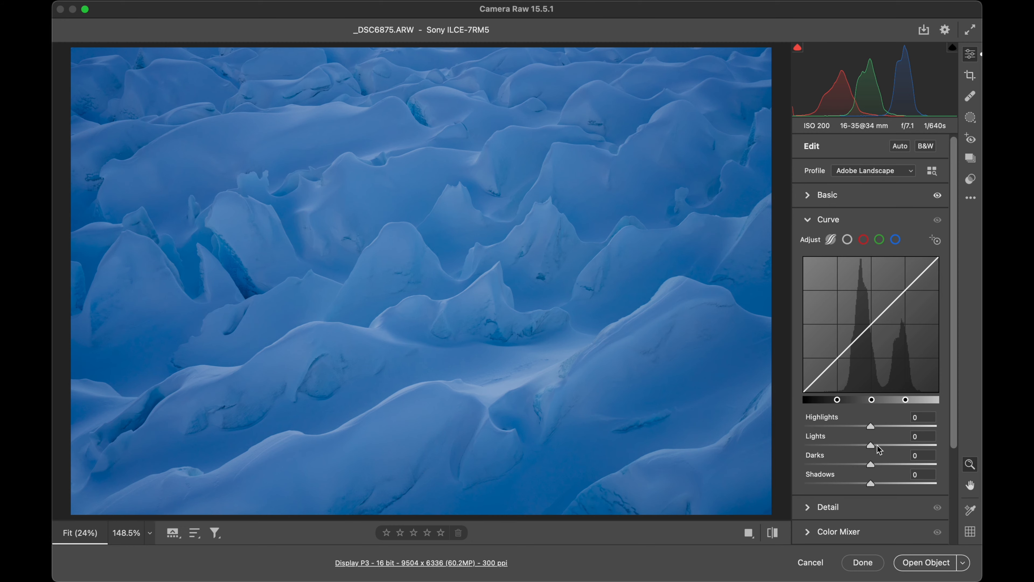
left_click_drag(871, 446, 892, 449)
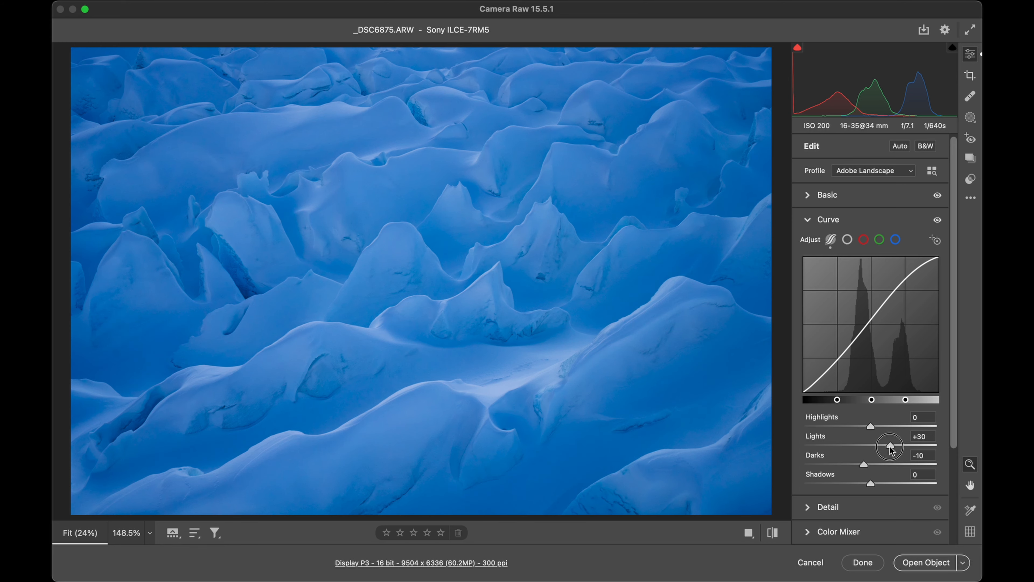
left_click(834, 220)
key("backslash")
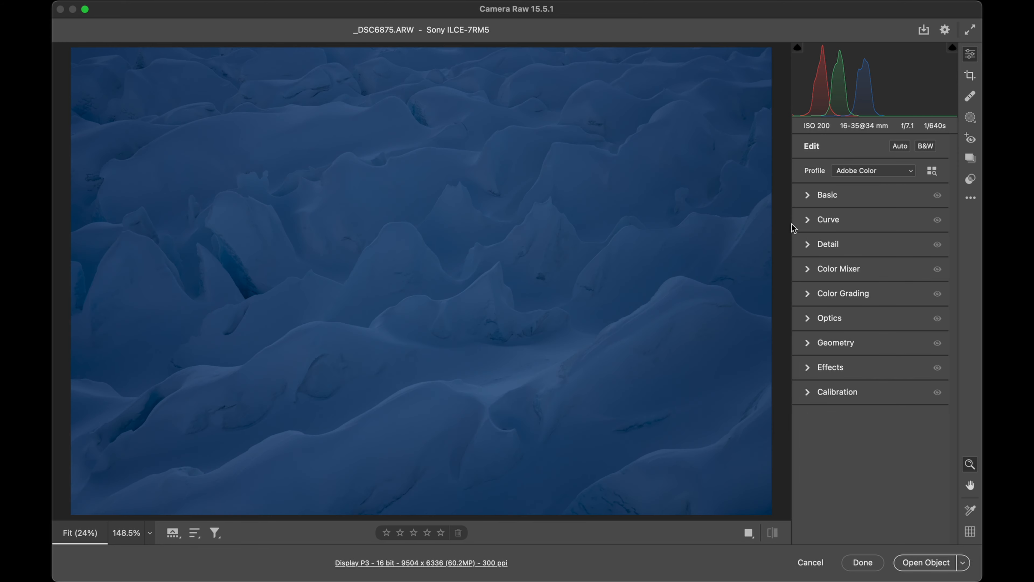
key("backslash")
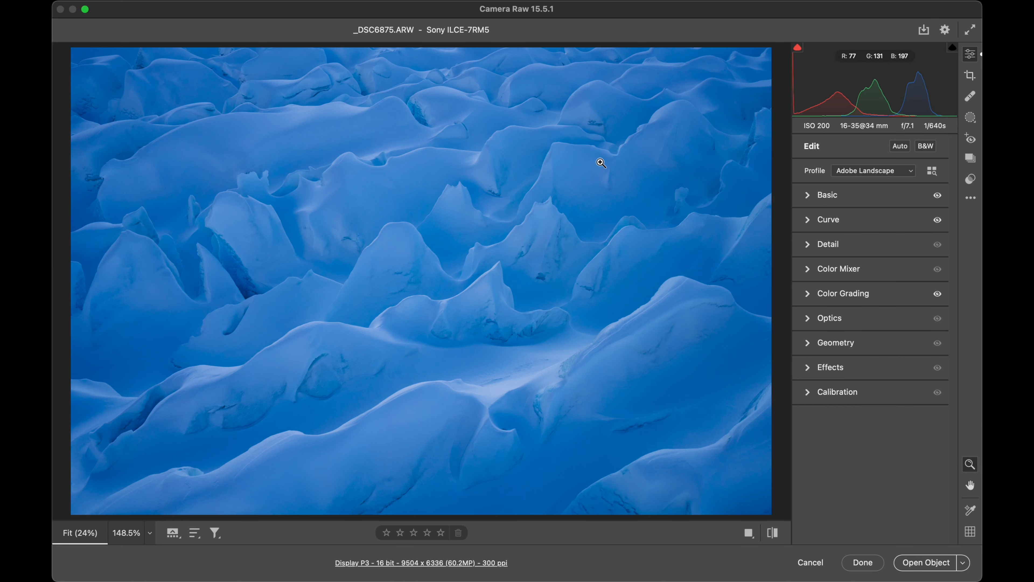
- Crop the glacier photo slightly from its upper-left corner to 9044 x 6029 pixels, keeping the aspect ratio
left_click(970, 78)
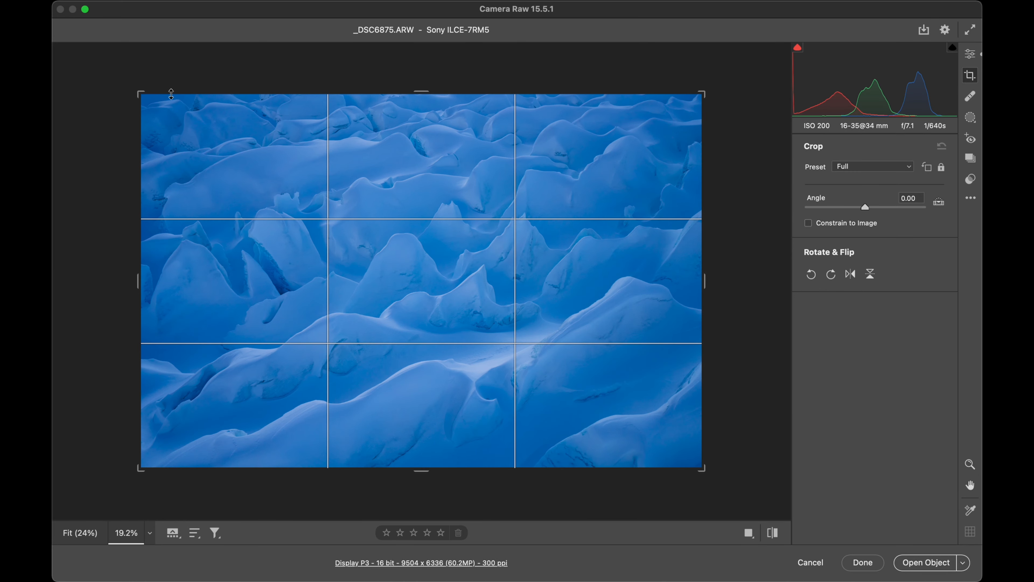
left_click_drag(139, 95, 151, 105)
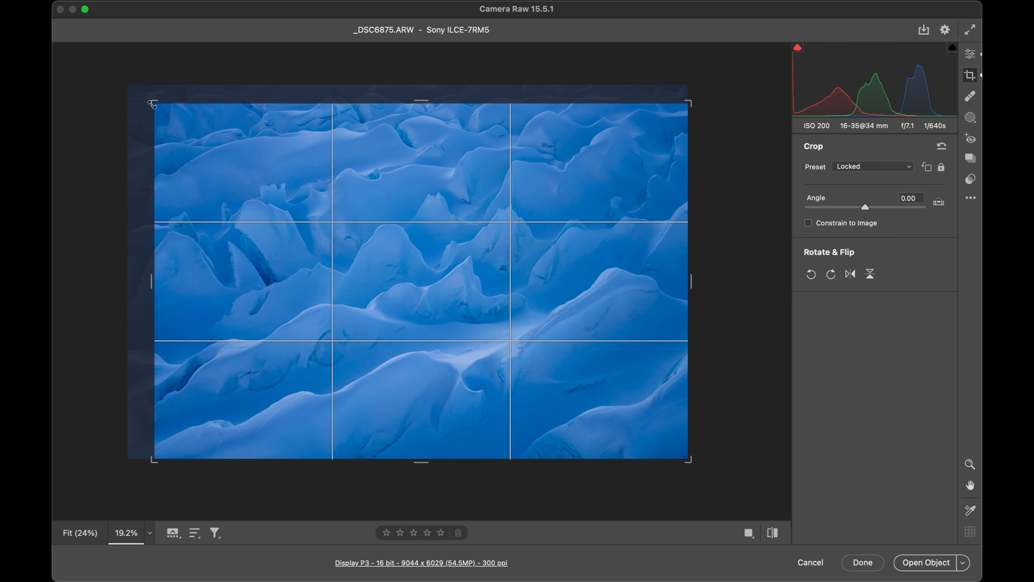
left_click(970, 53)
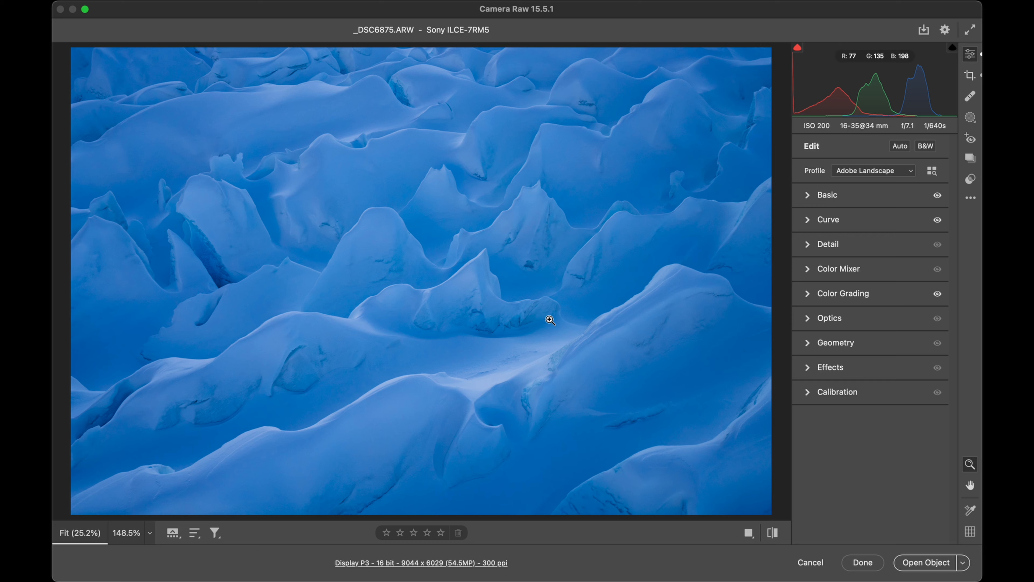
- Paint a brush mask over the foreground ice and darken it with a point curve mapping input 119 to output 95
key("k")
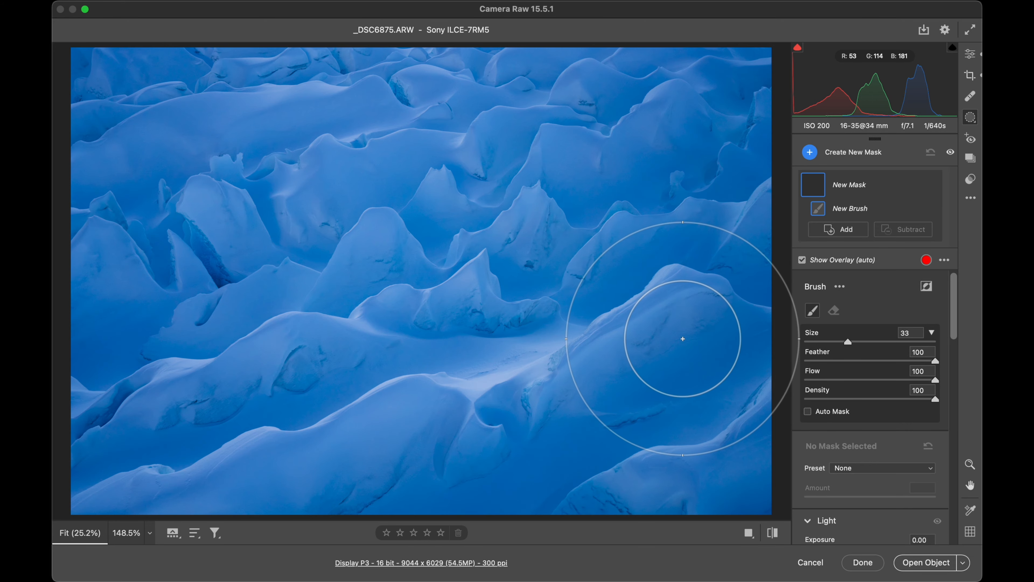
scroll(838, 399, "down", 8)
scroll(838, 401, "down", 10)
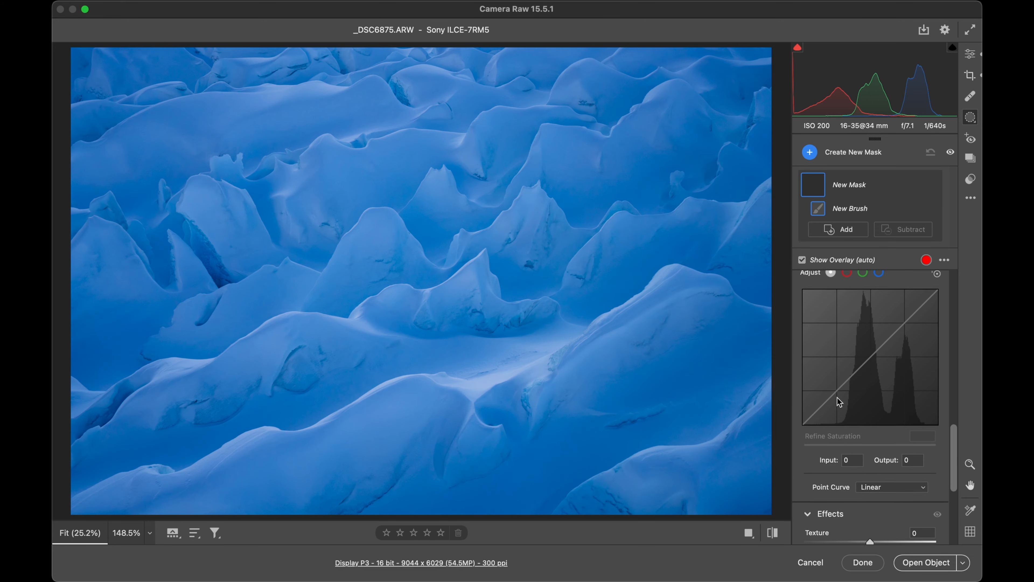
scroll(839, 402, "up", 3)
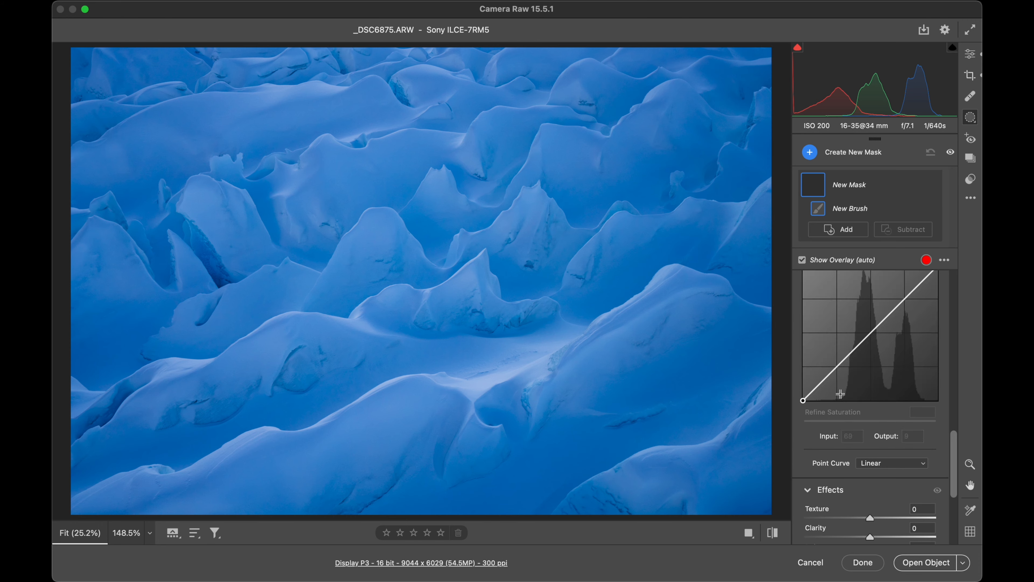
left_click_drag(866, 342, 866, 349)
mouse_move(722, 392)
left_mouse_down()
mouse_move(635, 436)
mouse_move(592, 439)
mouse_move(707, 394)
mouse_move(785, 339)
mouse_move(757, 374)
mouse_move(611, 451)
mouse_move(532, 471)
mouse_move(258, 488)
mouse_move(108, 480)
mouse_move(397, 482)
mouse_move(723, 403)
mouse_move(761, 336)
left_mouse_up()
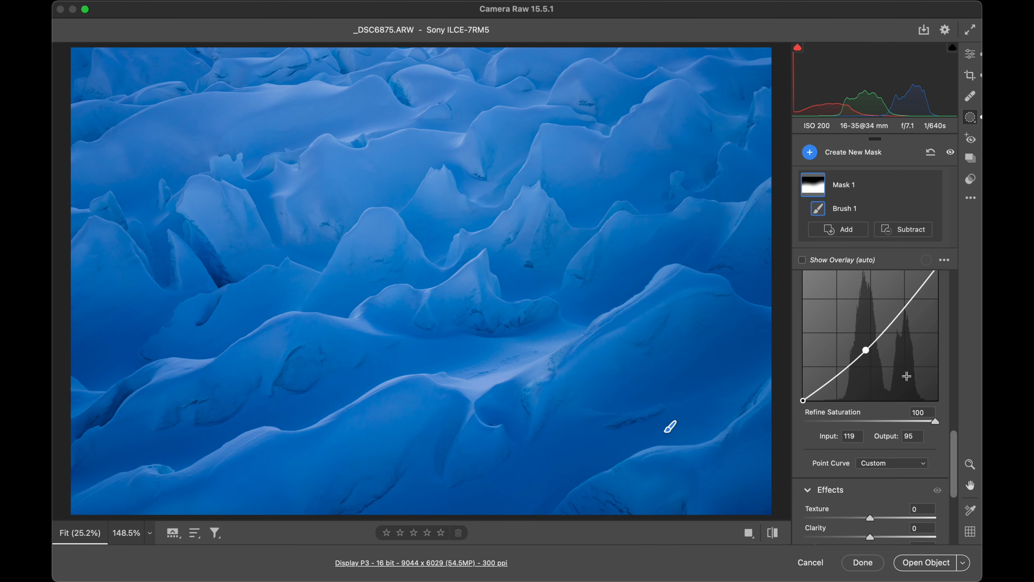
- Try Exposure -0.40 on the foreground ice mask and reset it to 0
scroll(924, 377, "up", 10)
scroll(918, 391, "down", 3)
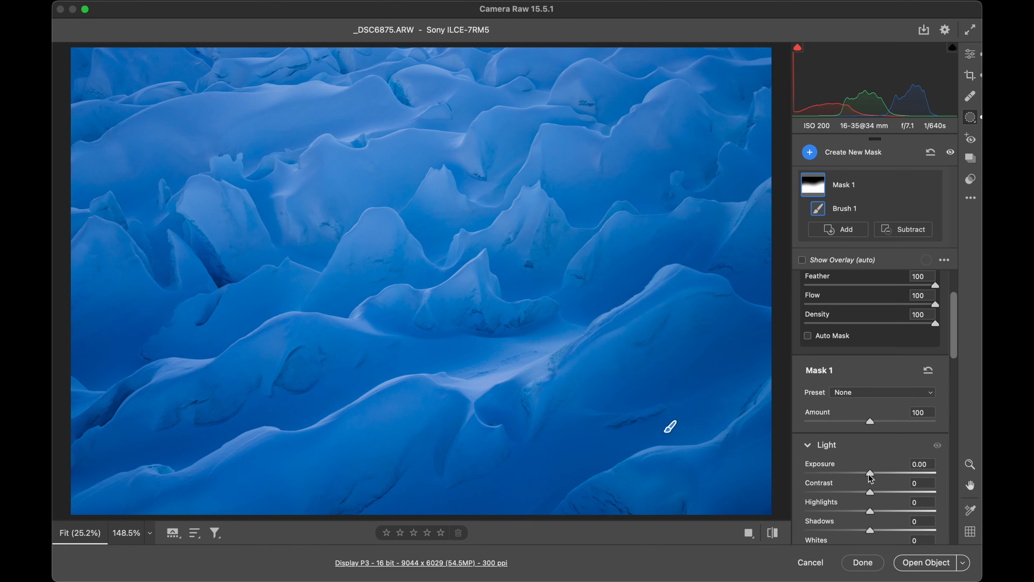
left_click_drag(869, 474, 863, 475)
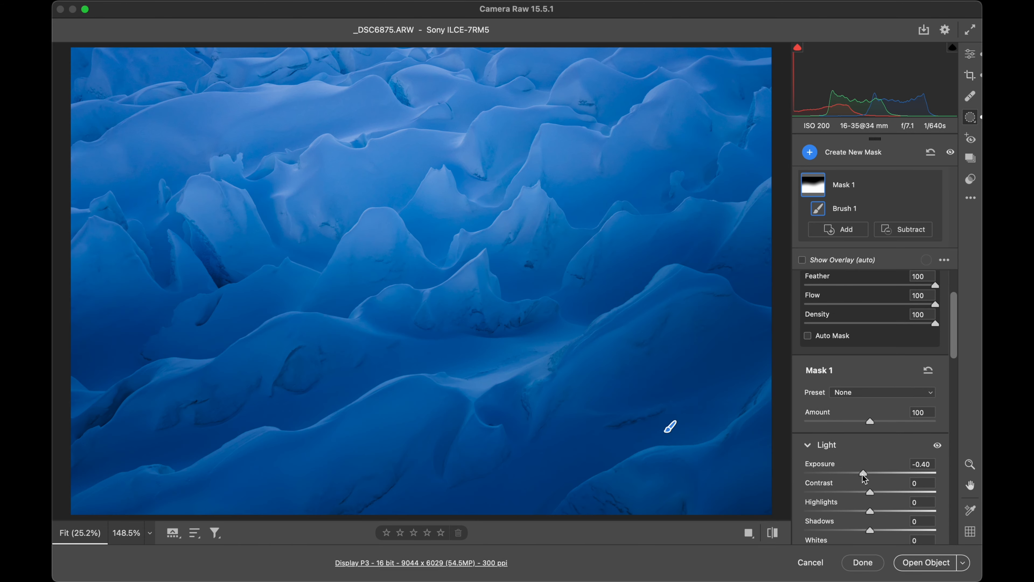
double_click(864, 475)
- Move the foreground mask's curve point to input 105, output 80, and raise a second point in the brighter tones
scroll(873, 463, "down", 10)
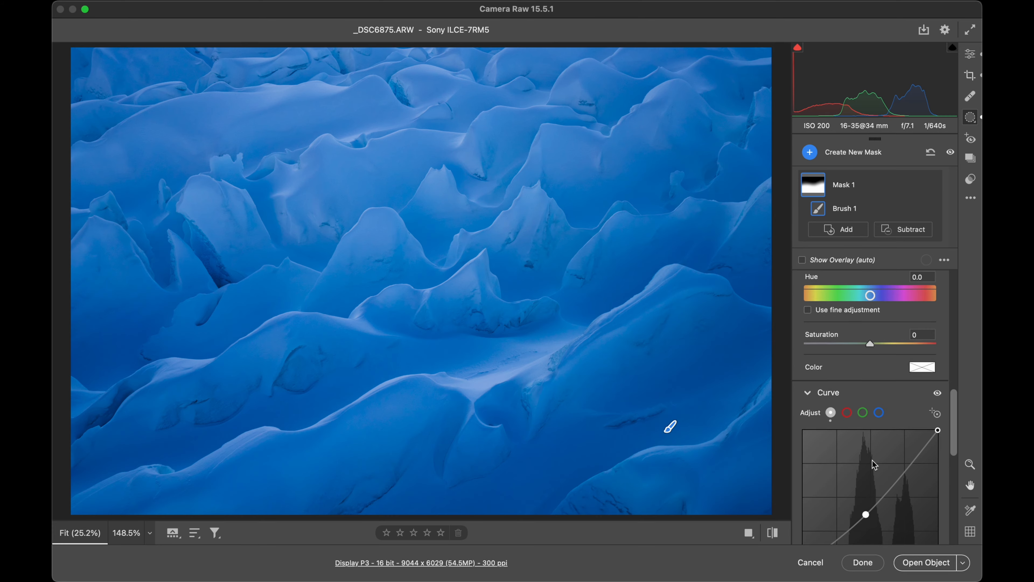
left_click_drag(866, 426, 858, 434)
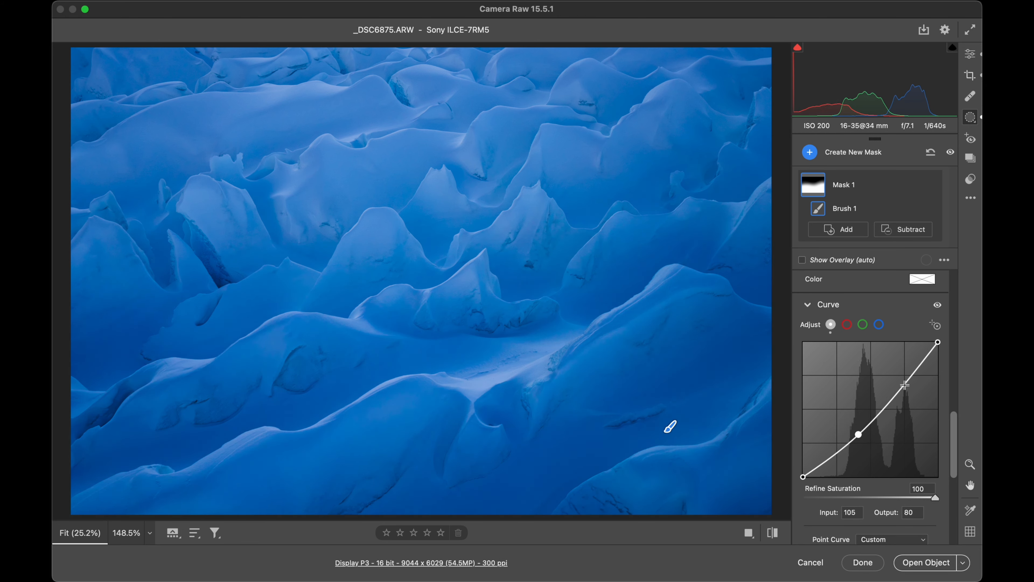
left_click_drag(905, 385, 904, 380)
- Paint a second brush mask over the distant ice and soften it with Dehaze -5
key("k")
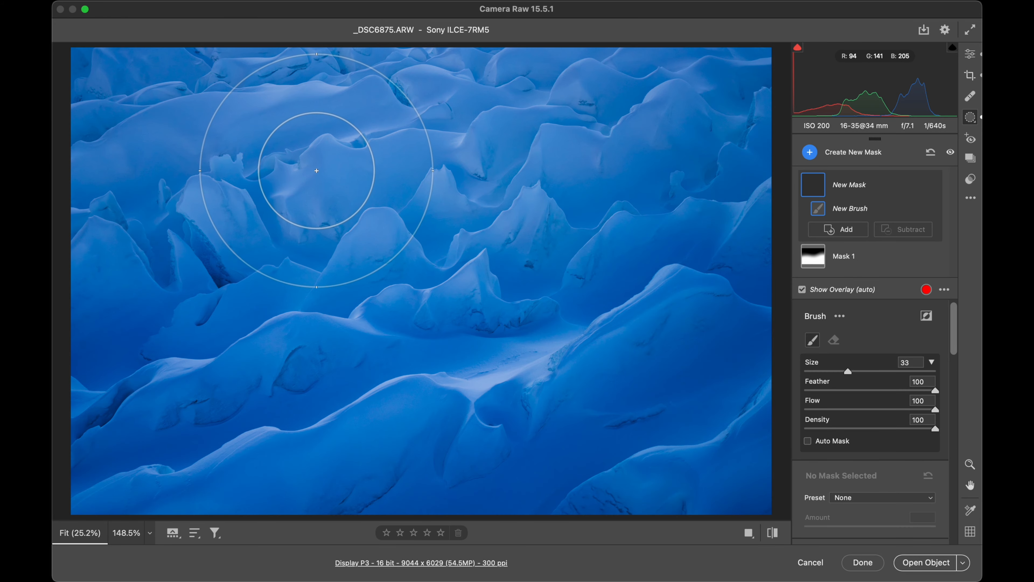
scroll(826, 413, "down", 2)
scroll(825, 412, "down", 10)
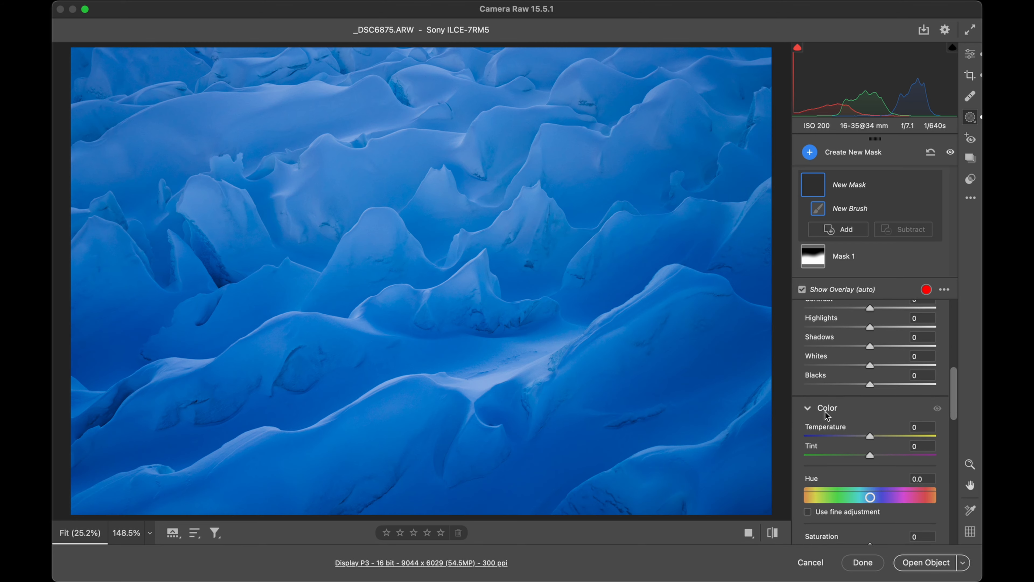
left_click_drag(870, 462, 862, 463)
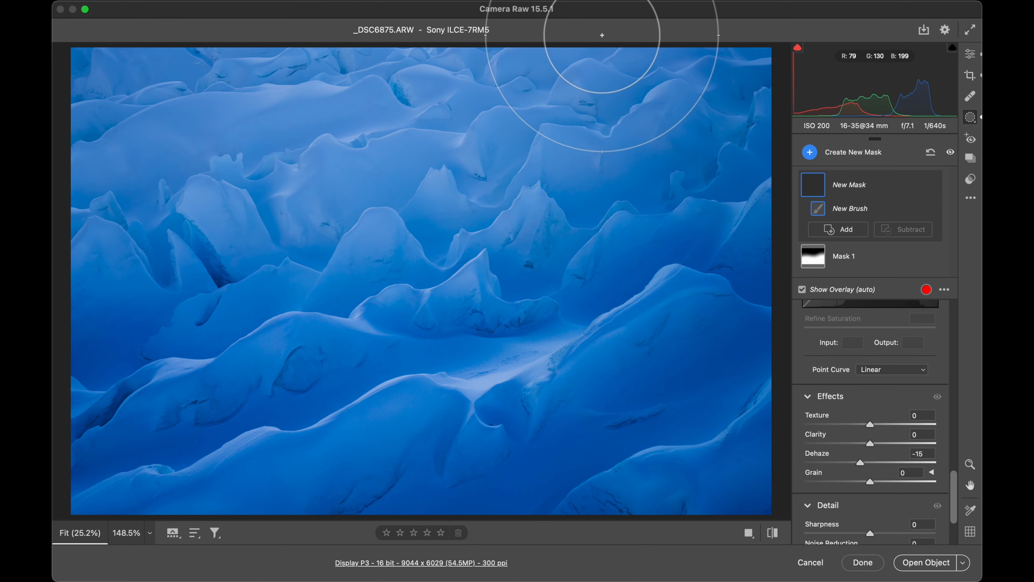
left_click_drag(323, 102, 69, 237)
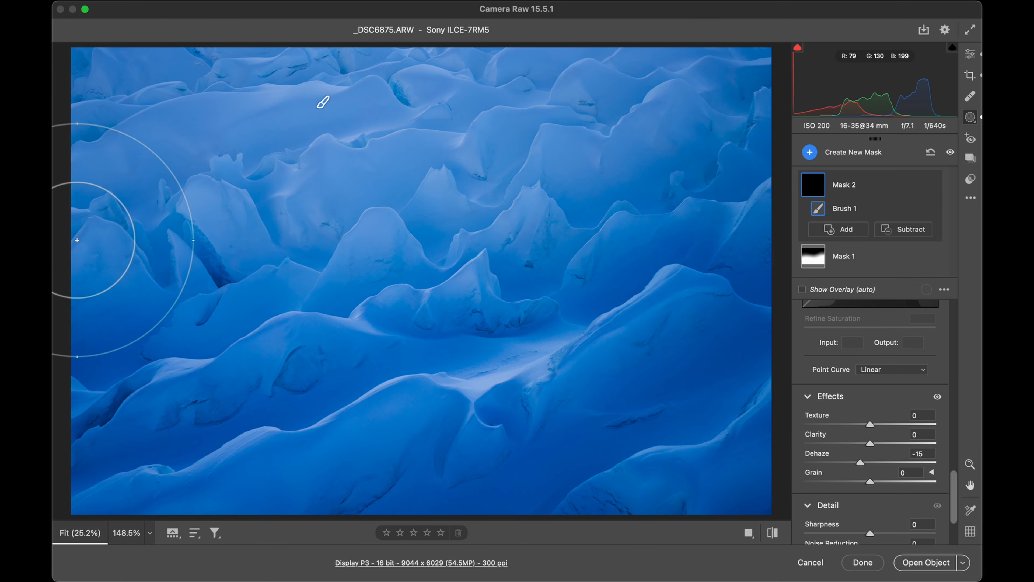
left_click_drag(858, 464, 866, 464)
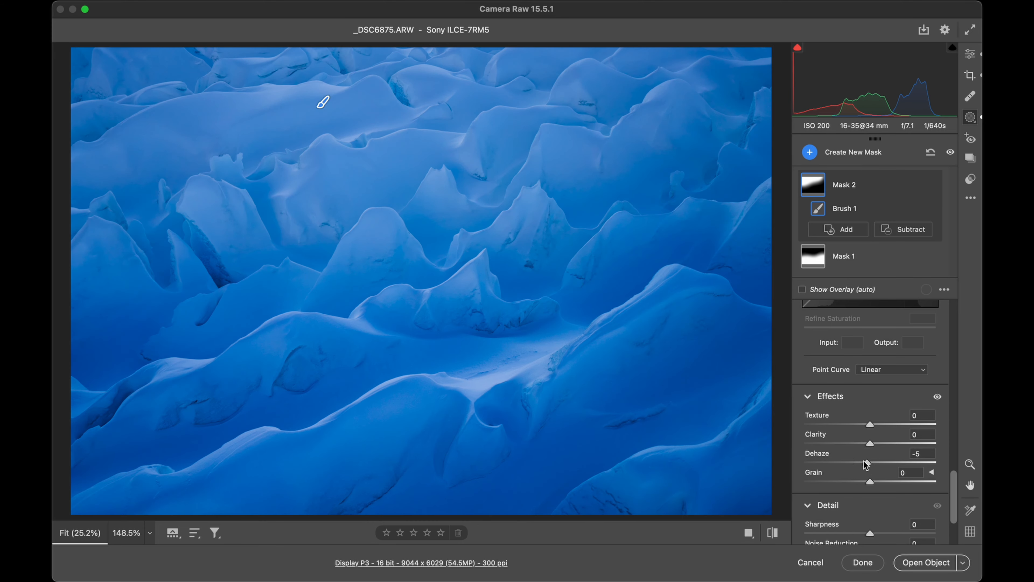
key("e")
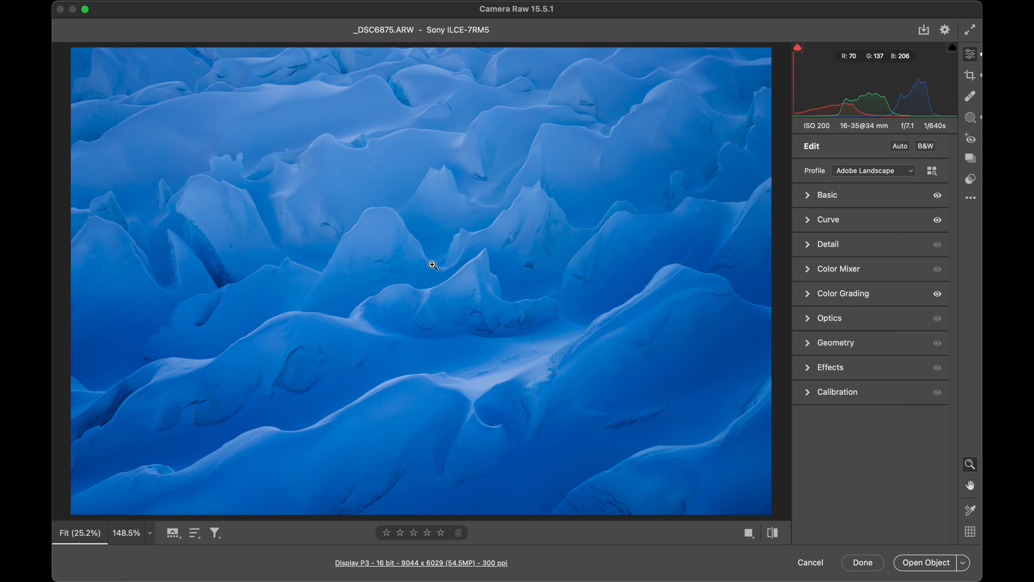
- Strengthen the warm highlight grade by setting its hue to 43 and saturation to 99
left_click(833, 199)
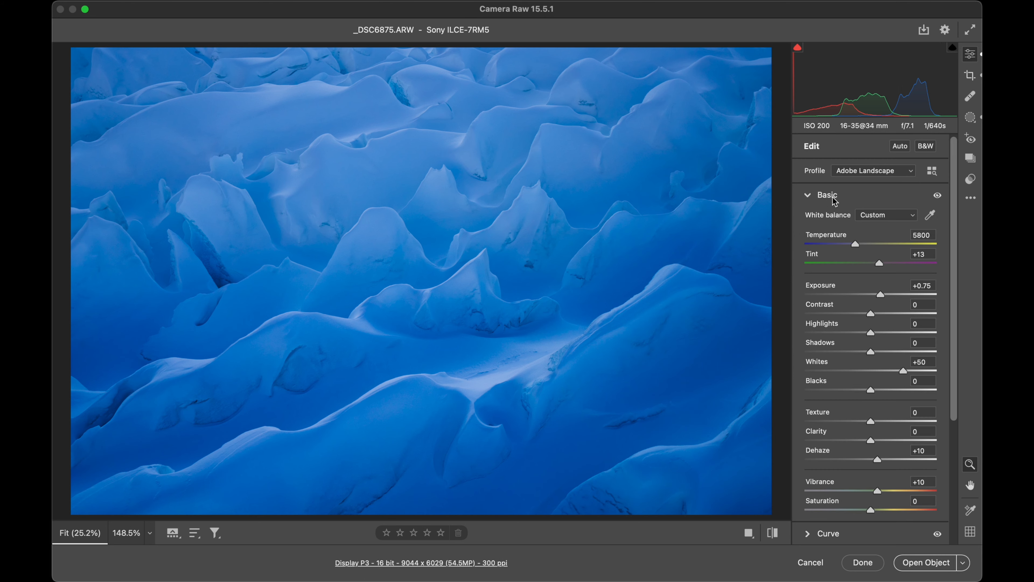
left_click(849, 198)
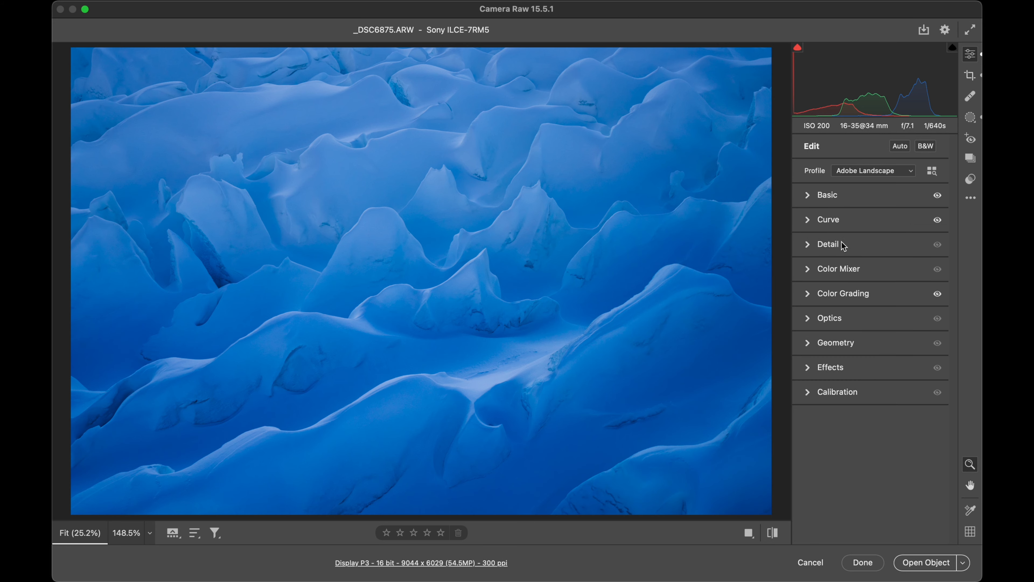
left_click(835, 293)
left_click_drag(918, 377, 931, 365)
key("shift")
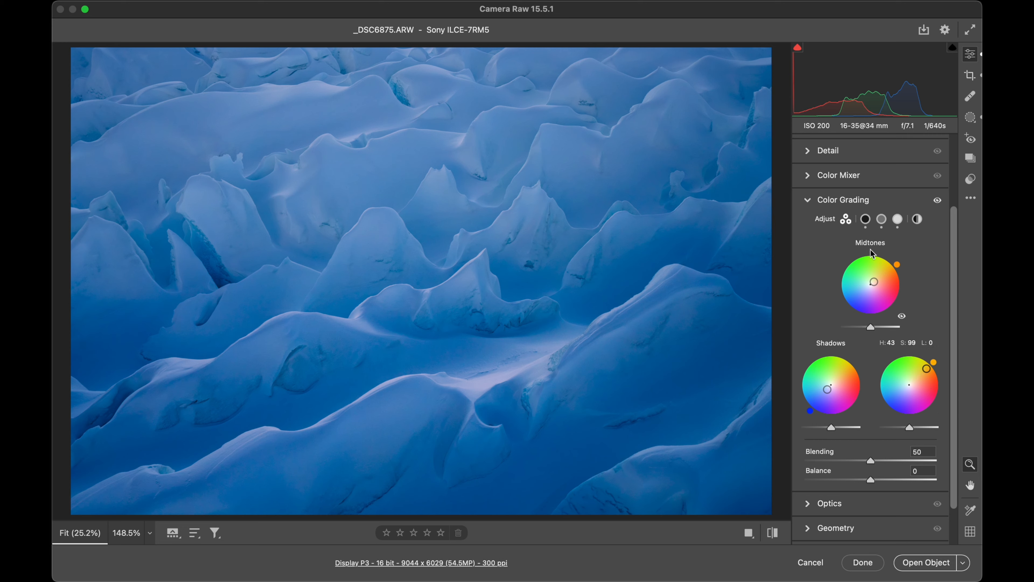
- Set the midtone color grade to hue 48 and saturation 25
key("shift")
mouse_move(874, 282)
left_mouse_down()
mouse_move(893, 260)
mouse_move(875, 280)
left_mouse_up()
key("shift")
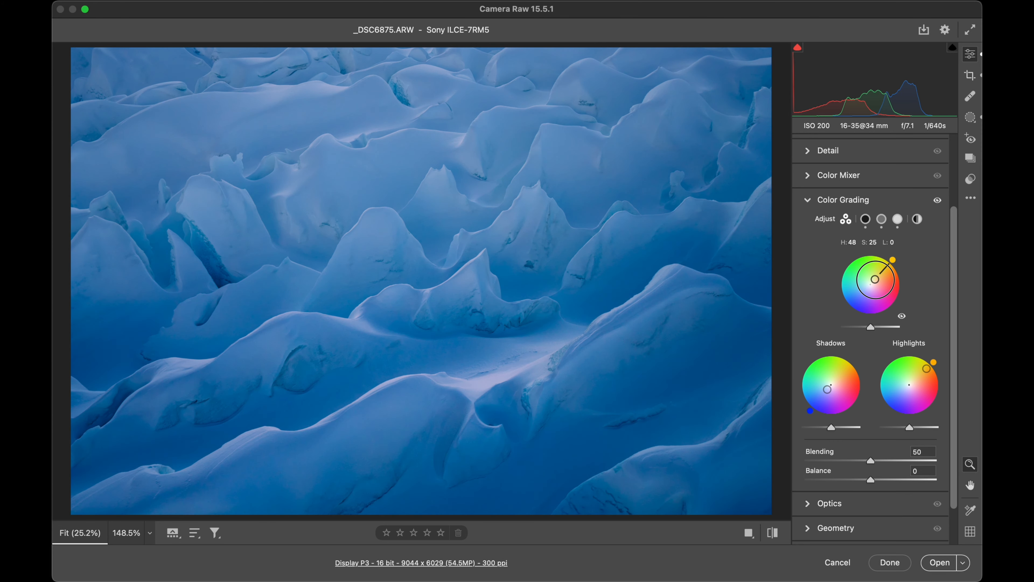
key("shift")
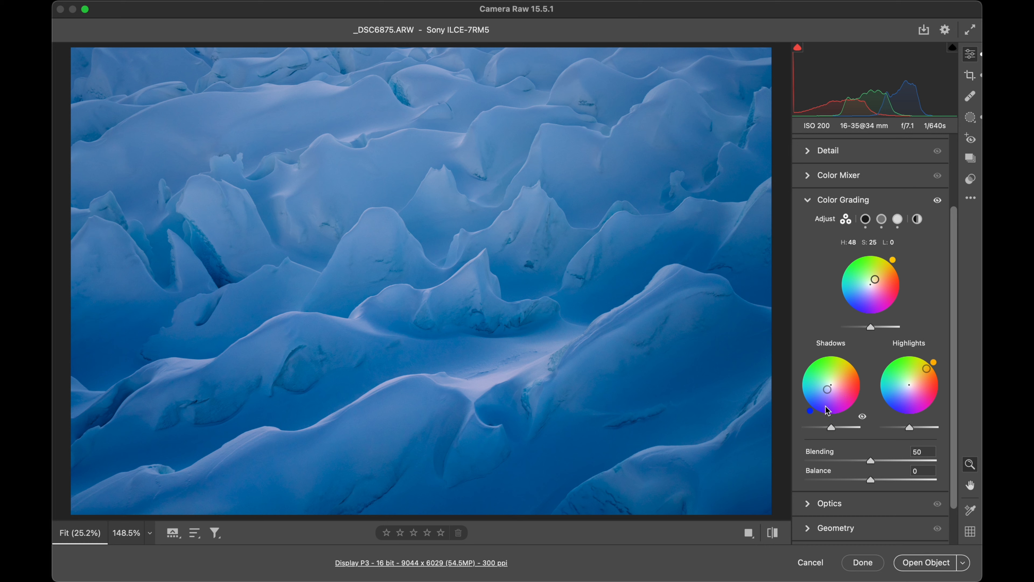
left_click_drag(827, 390, 831, 385)
left_click(839, 200)
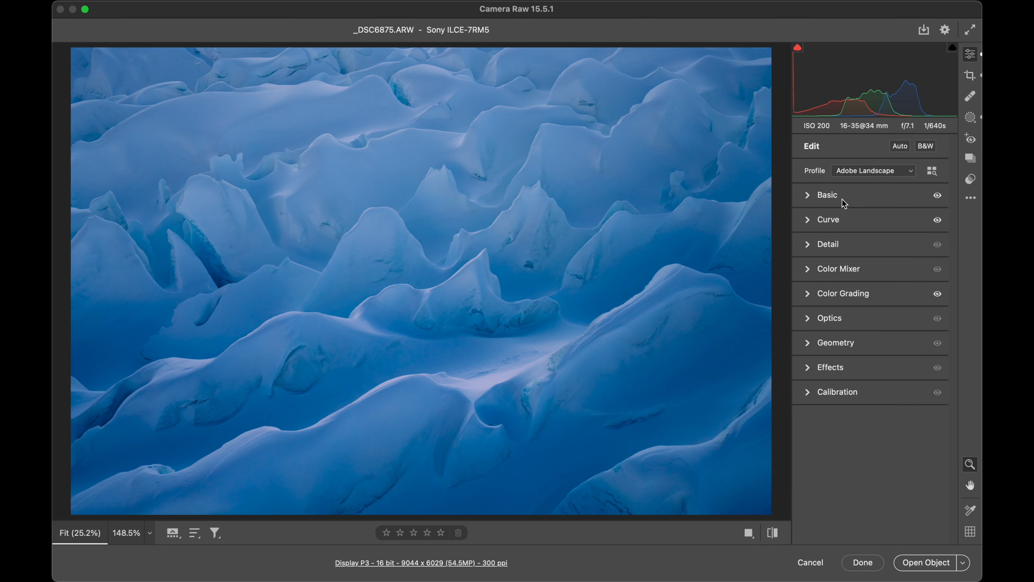
left_click(830, 219)
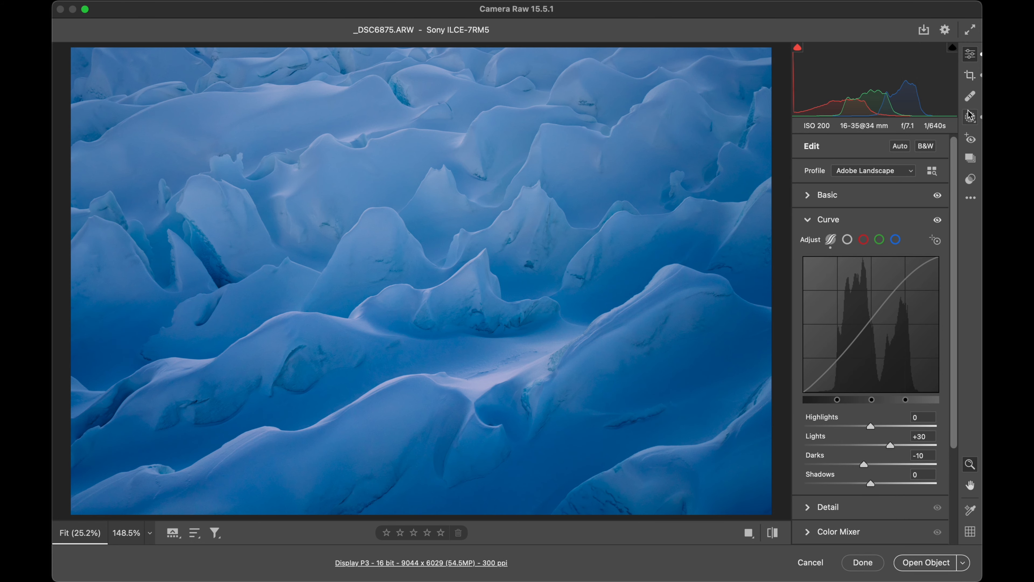
left_click(874, 220)
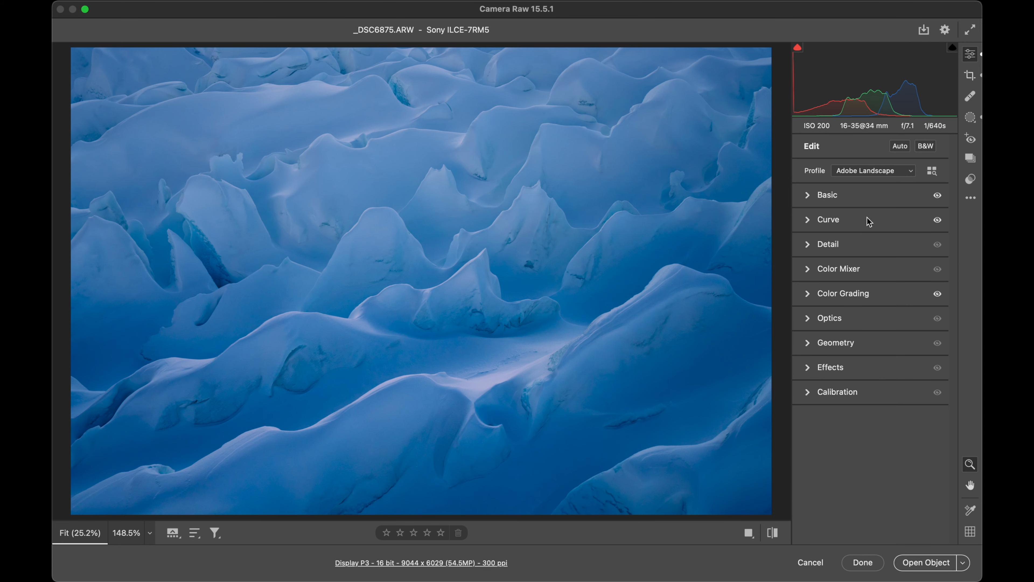
- Brighten the glacier photo by setting Exposure to +0.85 and Whites to +60
left_click(875, 196)
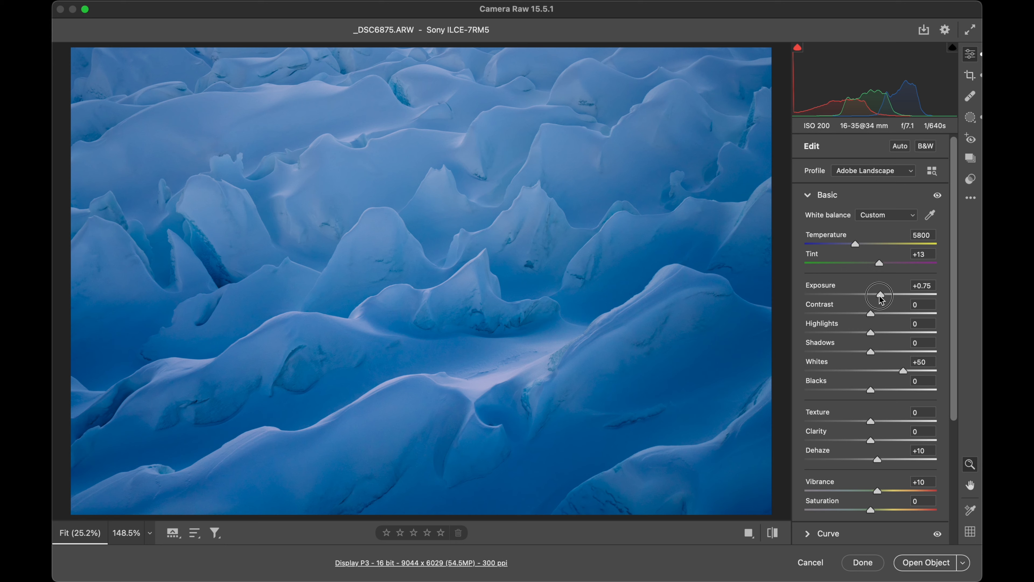
left_click_drag(881, 299, 882, 301)
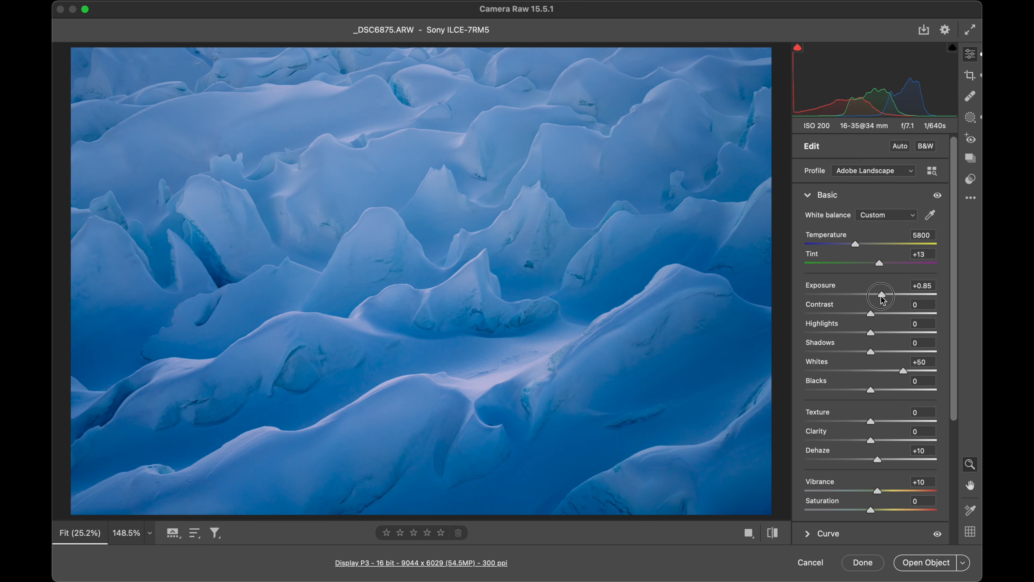
left_click_drag(904, 370, 911, 372)
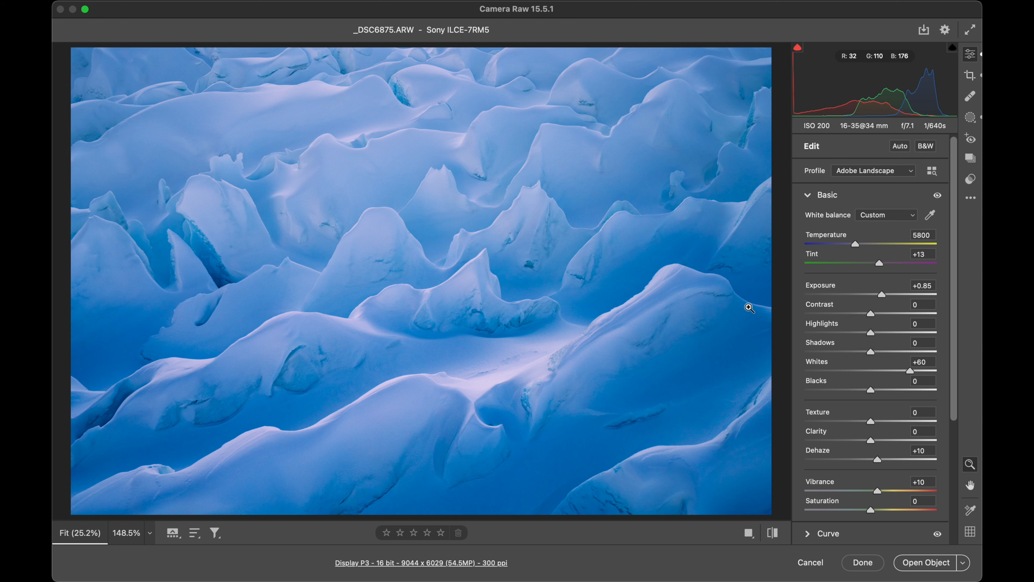
- Compare the edited glacier photo with its original in the before/after views and set the Tint to +12
key("q")
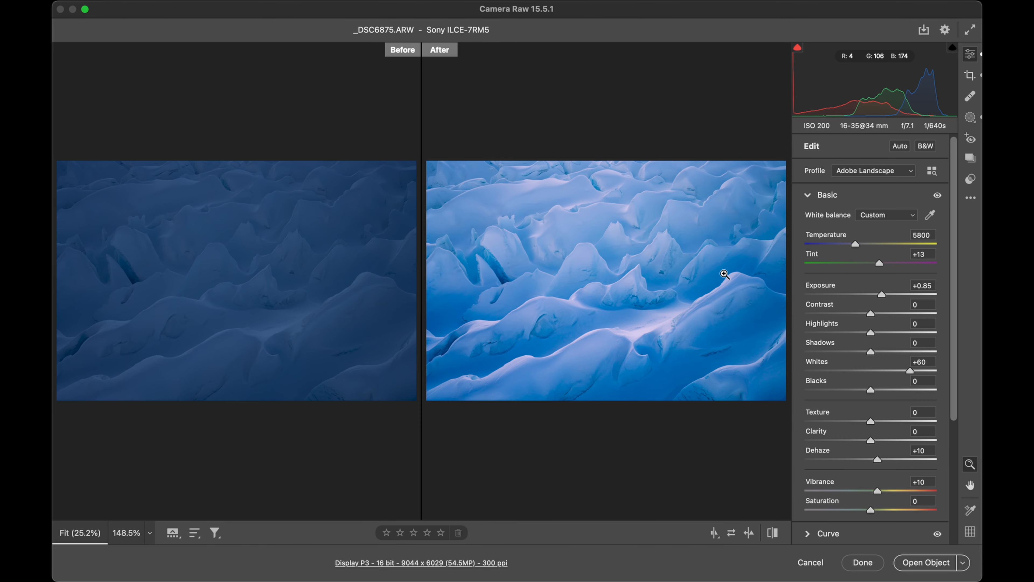
key("q")
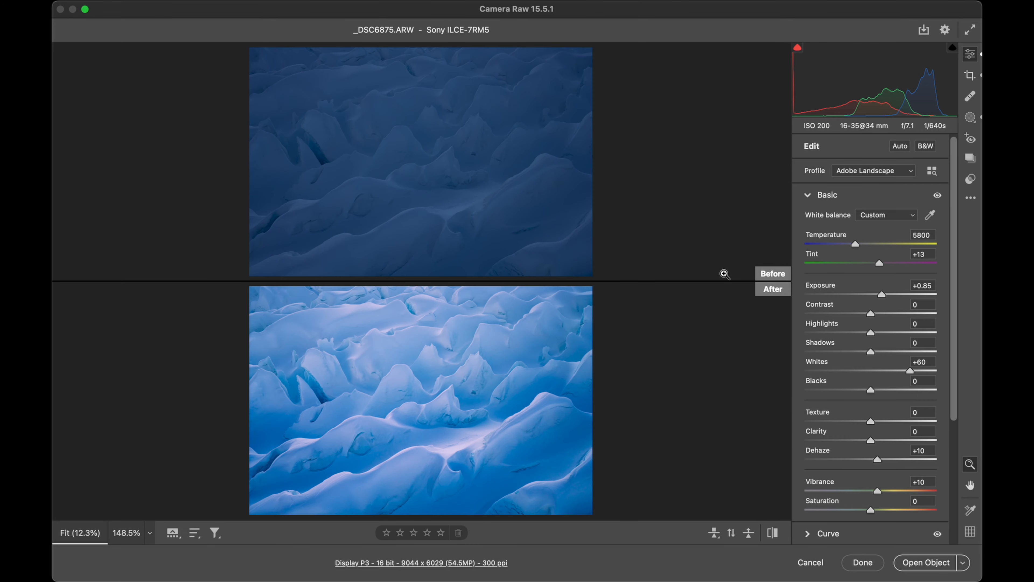
key("q")
key("q")
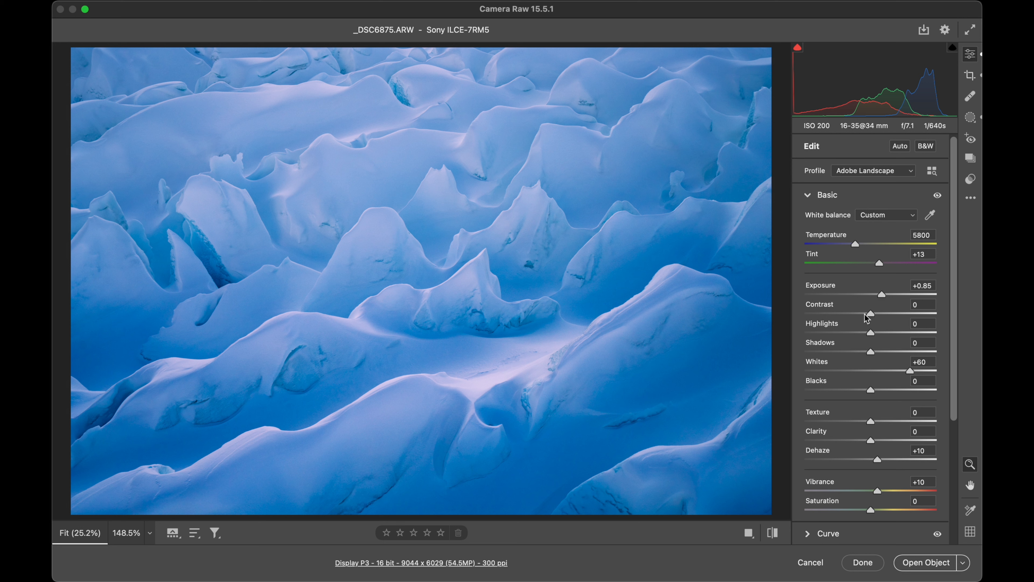
left_click_drag(880, 263, 881, 267)
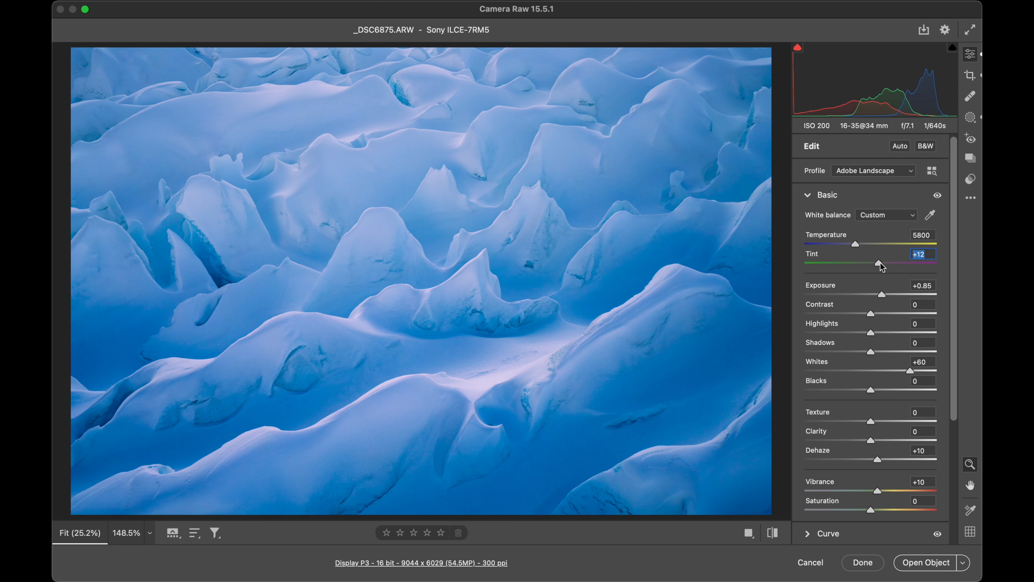